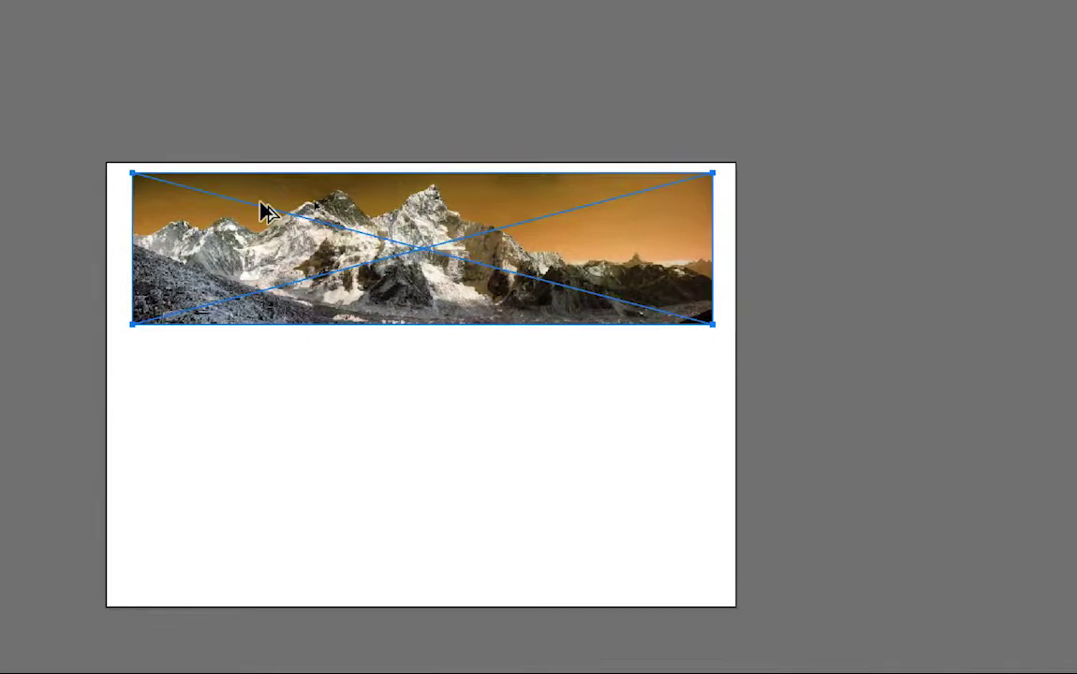
- Duplicate the mountain panorama twice and arrange the copies one below the other beneath the original
{"action": "left_click_drag", "start_coordinate": [266, 211], "coordinate": [260, 377], "text": "alt"}
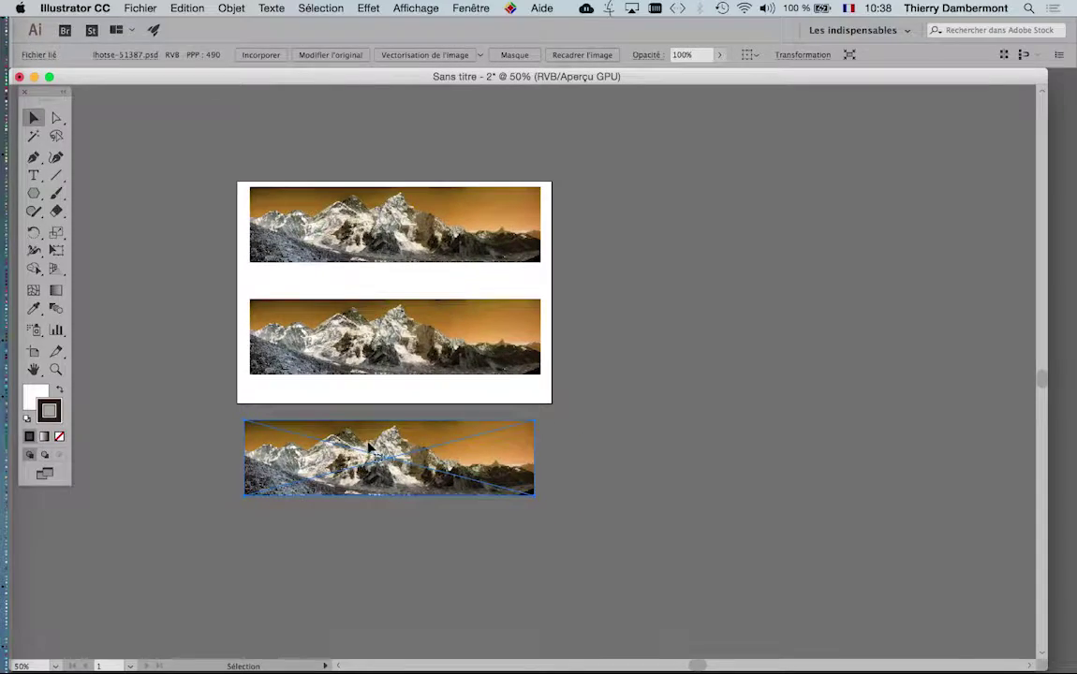
{"action": "left_click_drag", "start_coordinate": [370, 450], "coordinate": [384, 469]}
{"action": "left_click", "coordinate": [409, 354]}
{"action": "left_click_drag", "start_coordinate": [410, 355], "coordinate": [418, 366]}
{"action": "left_click_drag", "start_coordinate": [493, 475], "coordinate": [485, 458]}
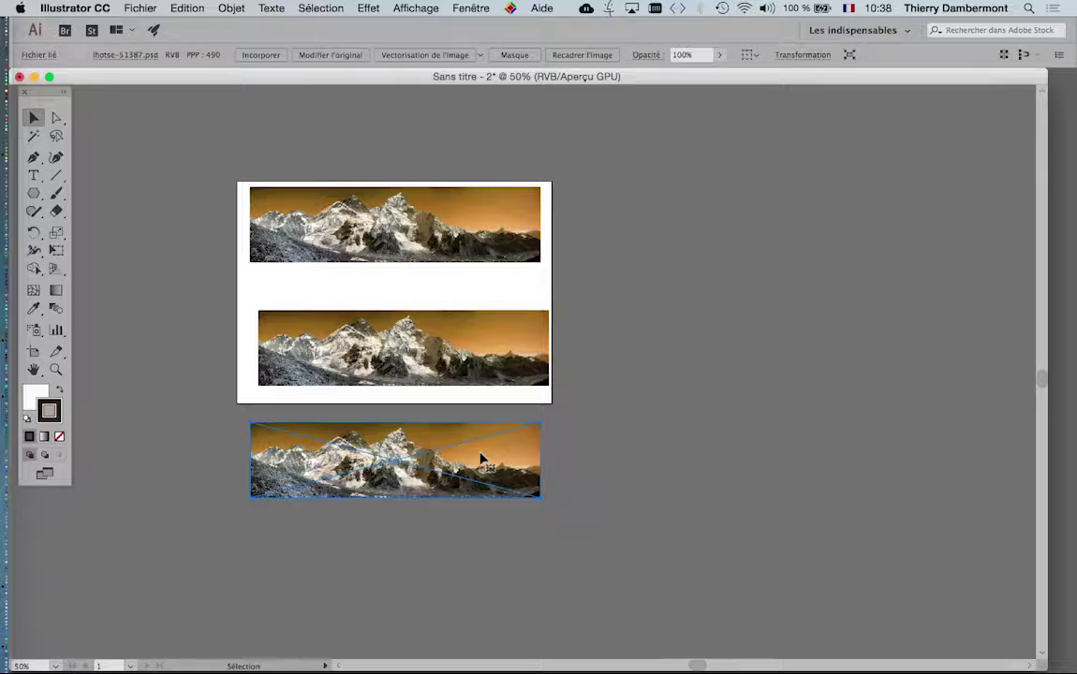
- Enlarge the artboard to about 485 by 387 mm around all three panoramas and shift it up with its artwork
{"action": "left_click_drag", "start_coordinate": [49, 90], "coordinate": [174, 112]}
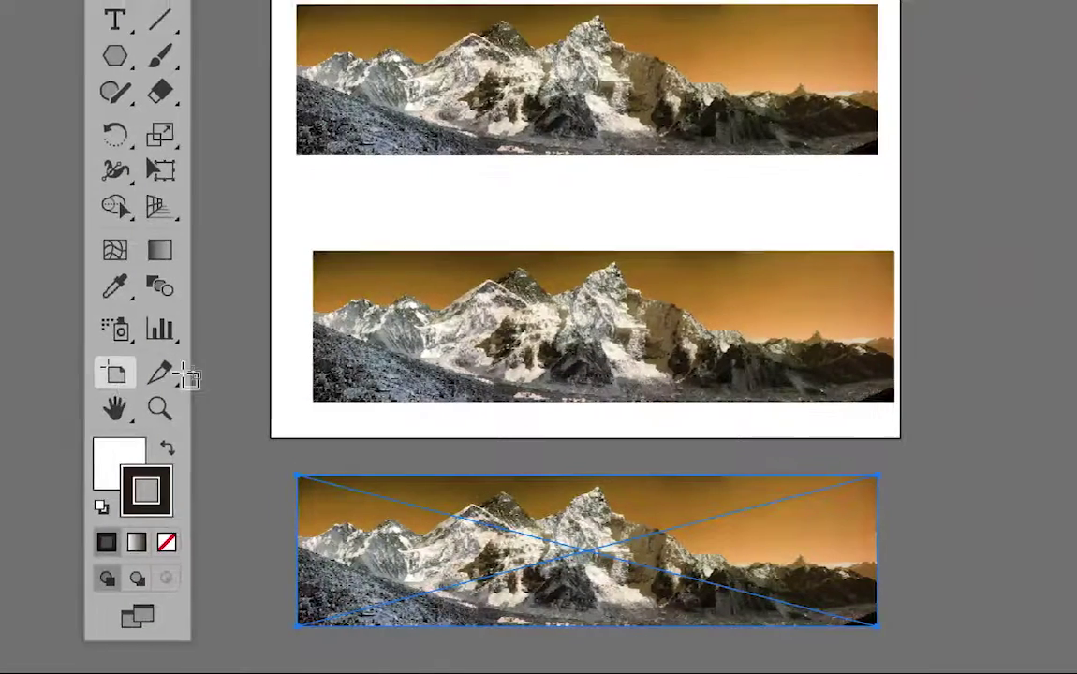
{"action": "left_click", "coordinate": [158, 371]}
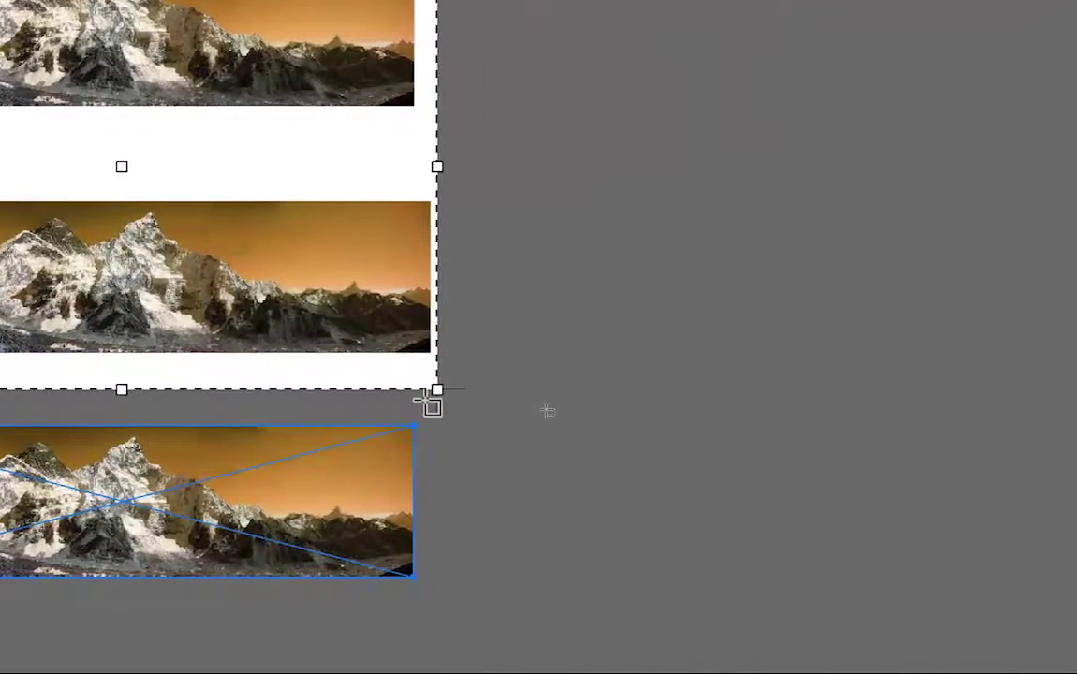
{"action": "left_click_drag", "start_coordinate": [890, 424], "coordinate": [890, 436]}
{"action": "left_click_drag", "start_coordinate": [429, 397], "coordinate": [561, 522]}
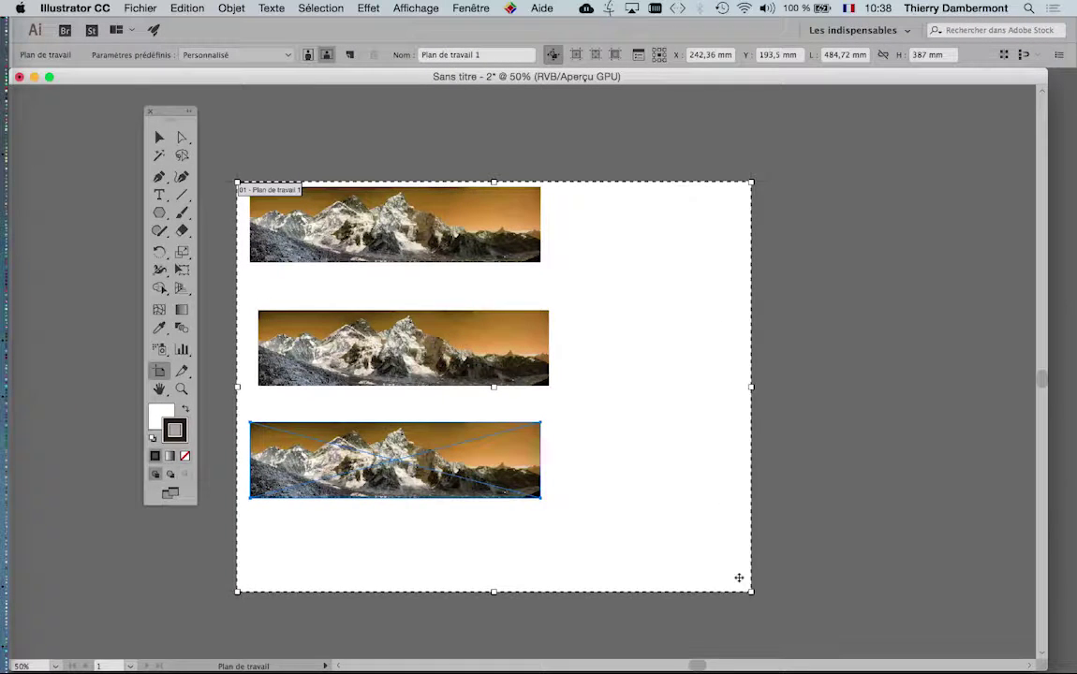
{"action": "left_click_drag", "start_coordinate": [695, 544], "coordinate": [661, 504]}
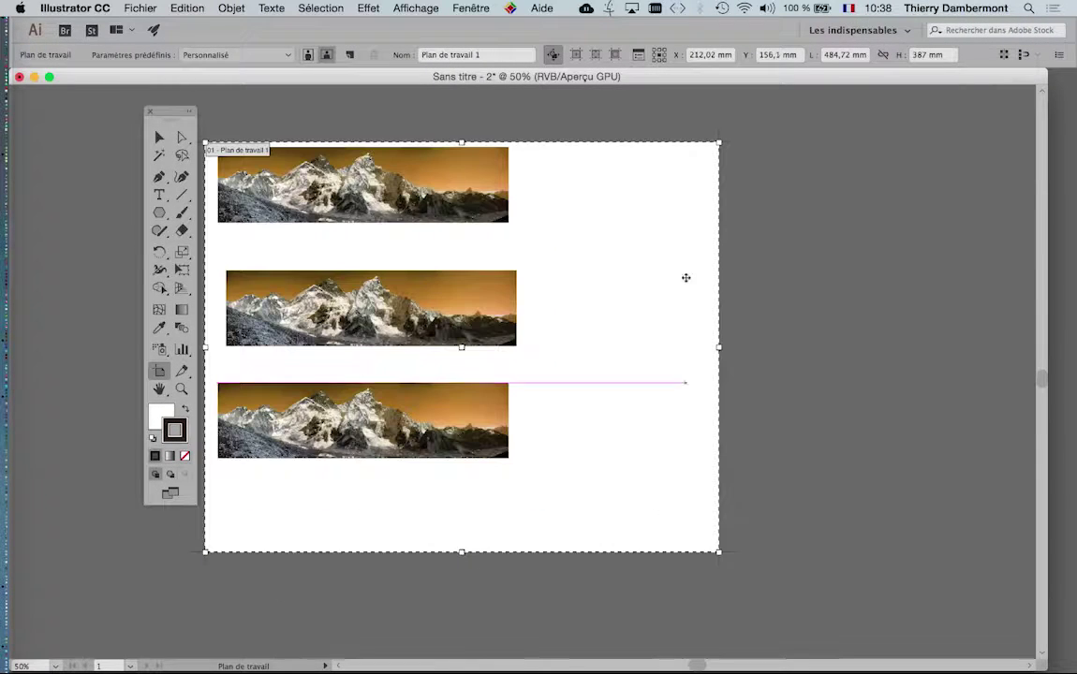
- Extend the artboard at its upper-left corner to about 543 by 416 mm and leave artboard editing
{"action": "left_click_drag", "start_coordinate": [169, 110], "coordinate": [36, 109]}
{"action": "left_click_drag", "start_coordinate": [204, 143], "coordinate": [144, 111]}
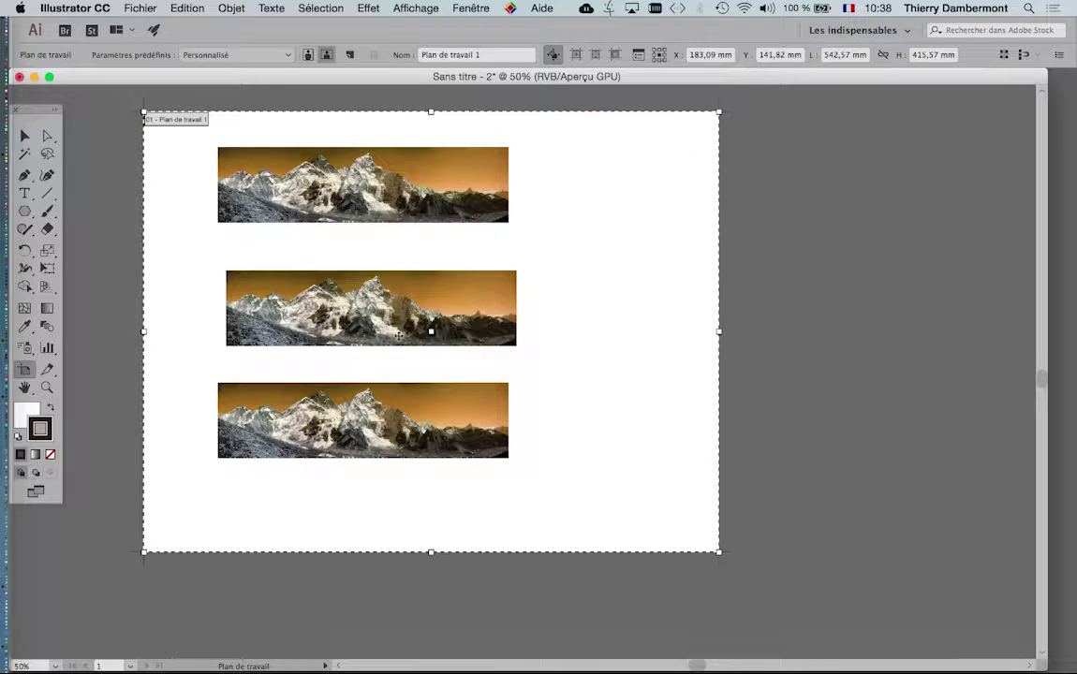
{"action": "left_click_drag", "start_coordinate": [20, 108], "coordinate": [50, 109]}
{"action": "left_click", "coordinate": [57, 134]}
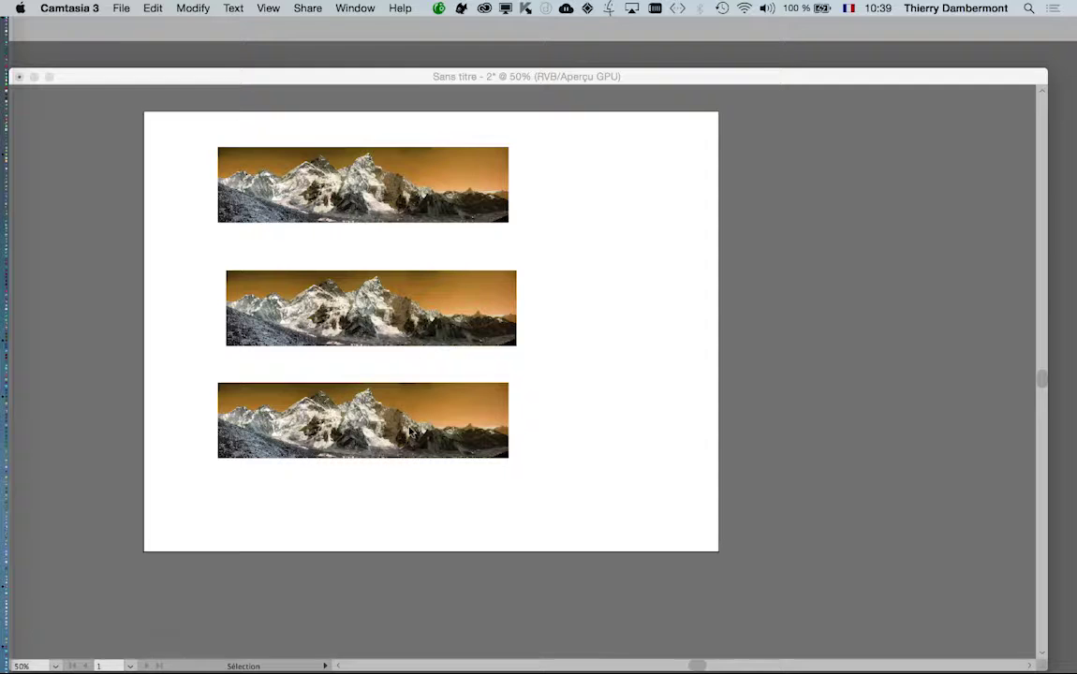
- Spread the three panoramas out vertically on the artboard and align their left edges
{"action": "left_click_drag", "start_coordinate": [461, 412], "coordinate": [459, 487]}
{"action": "left_click_drag", "start_coordinate": [446, 296], "coordinate": [430, 347]}
{"action": "left_click_drag", "start_coordinate": [471, 208], "coordinate": [465, 233]}
{"action": "left_click", "coordinate": [577, 246]}
{"action": "scroll", "coordinate": [572, 259], "scroll_direction": "down", "scroll_amount": 3}
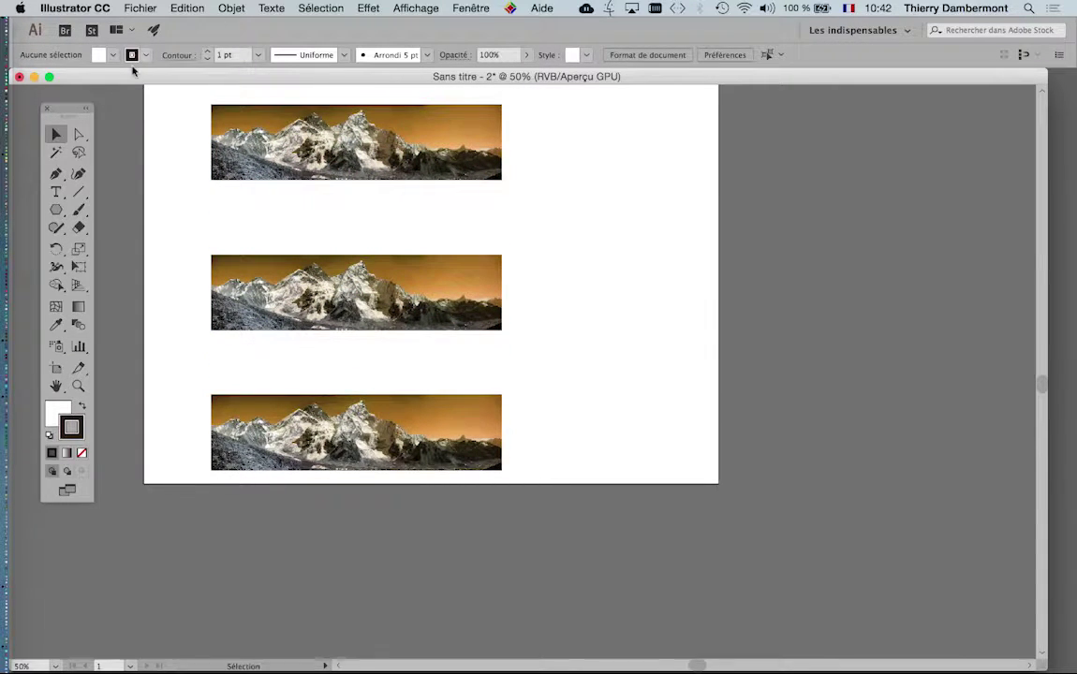
- Save the document as masquages-01.ai in the AI nov 2017 PARTIE 3 folder with the default Illustrator CC options
{"action": "left_click", "coordinate": [136, 8]}
{"action": "left_click", "coordinate": [150, 121]}
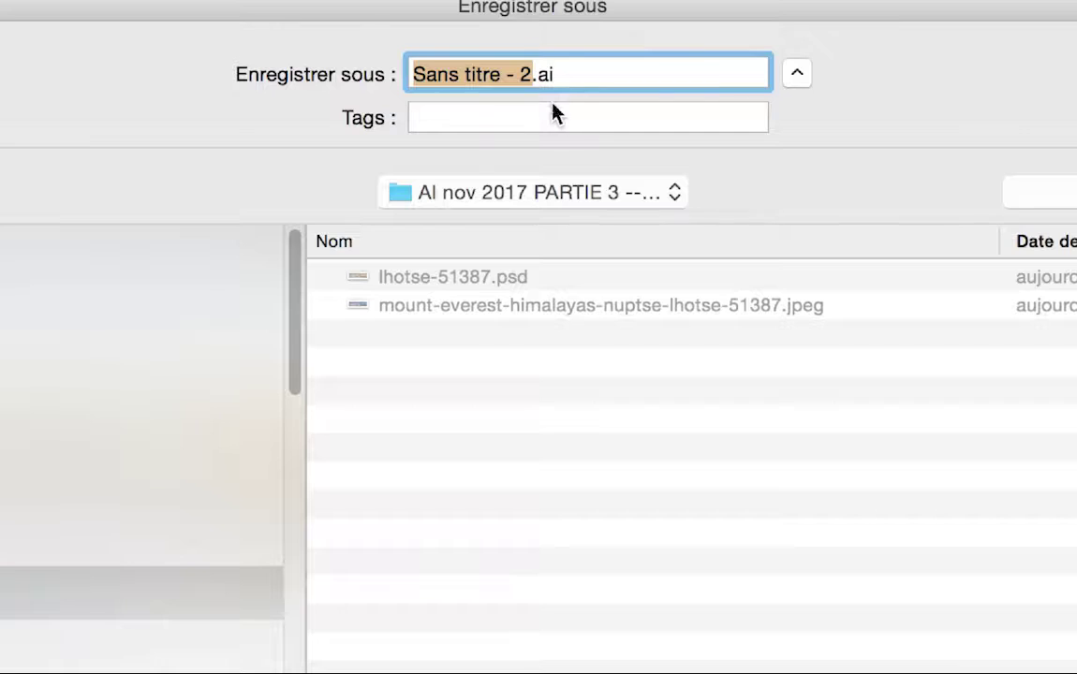
{"action": "type", "text": "masquages-01"}
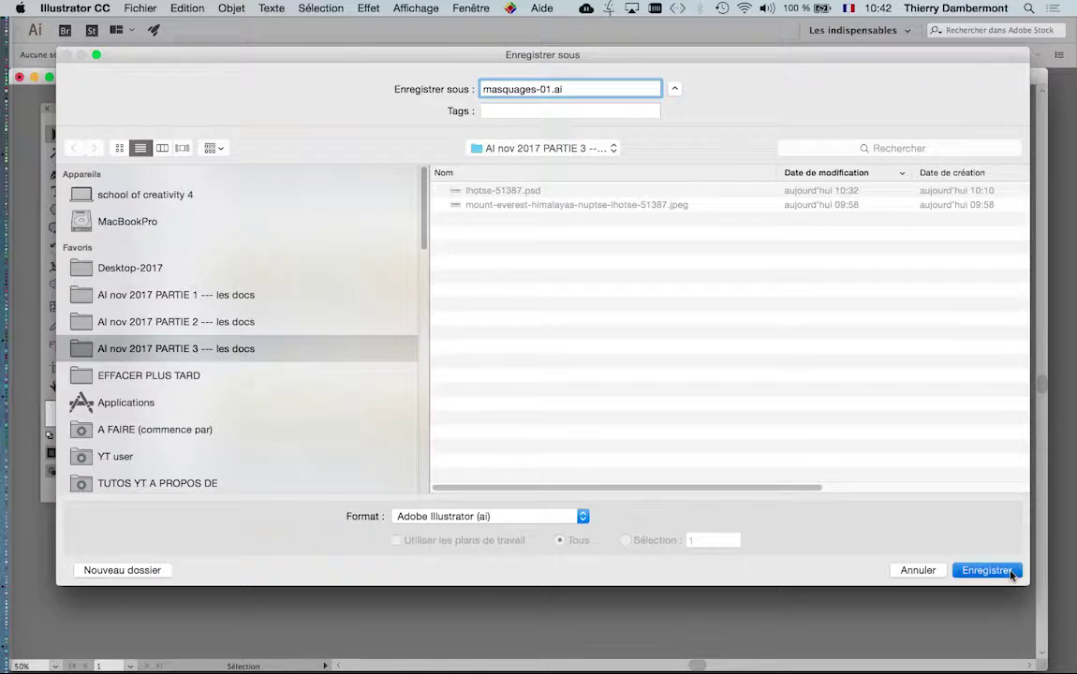
{"action": "left_click", "coordinate": [987, 570]}
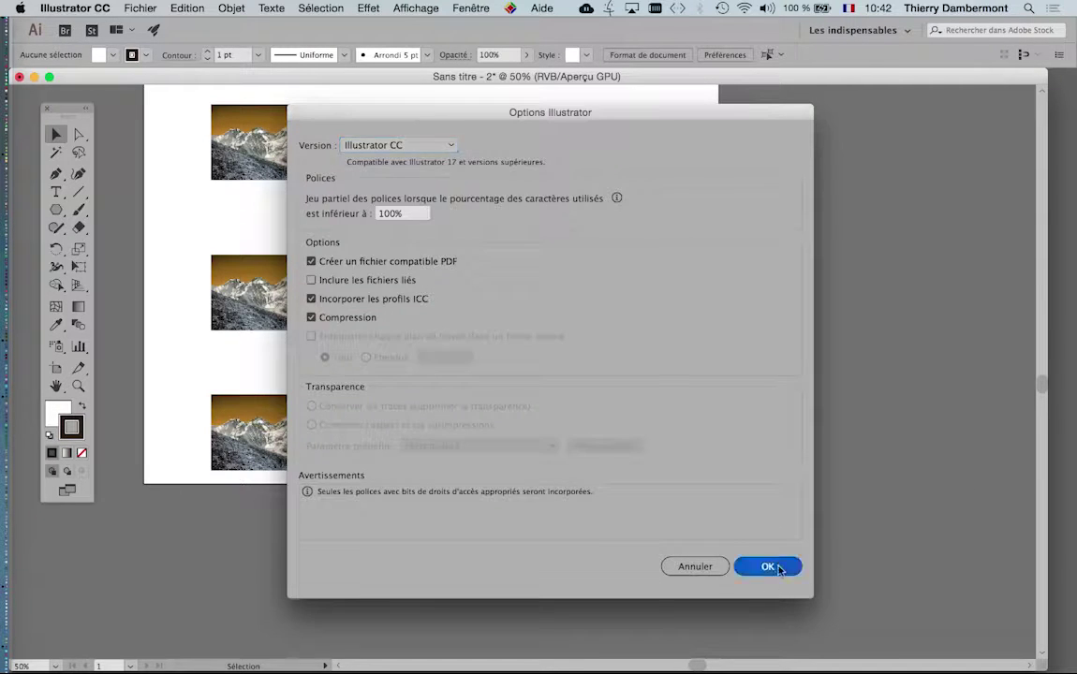
{"action": "left_click", "coordinate": [784, 568]}
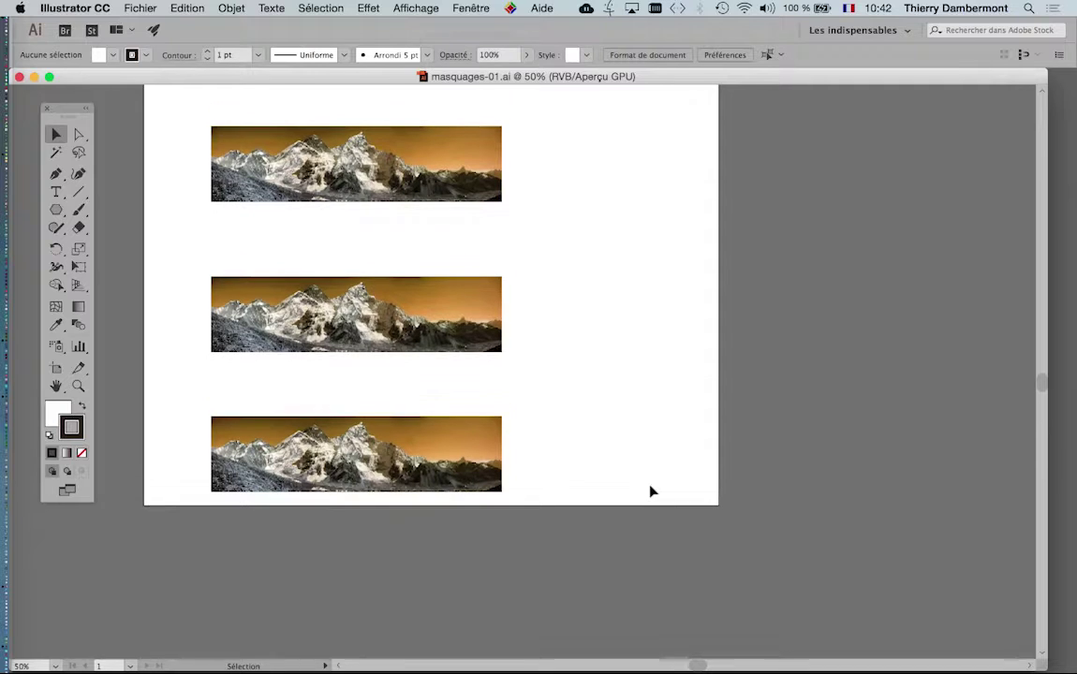
- Switch to Photoshop, shift the hue of the Teinte/Saturation adjustment so the sky turns turquoise, and save the image
{"action": "key", "text": "super+Tab"}
{"action": "key", "text": "Tab"}
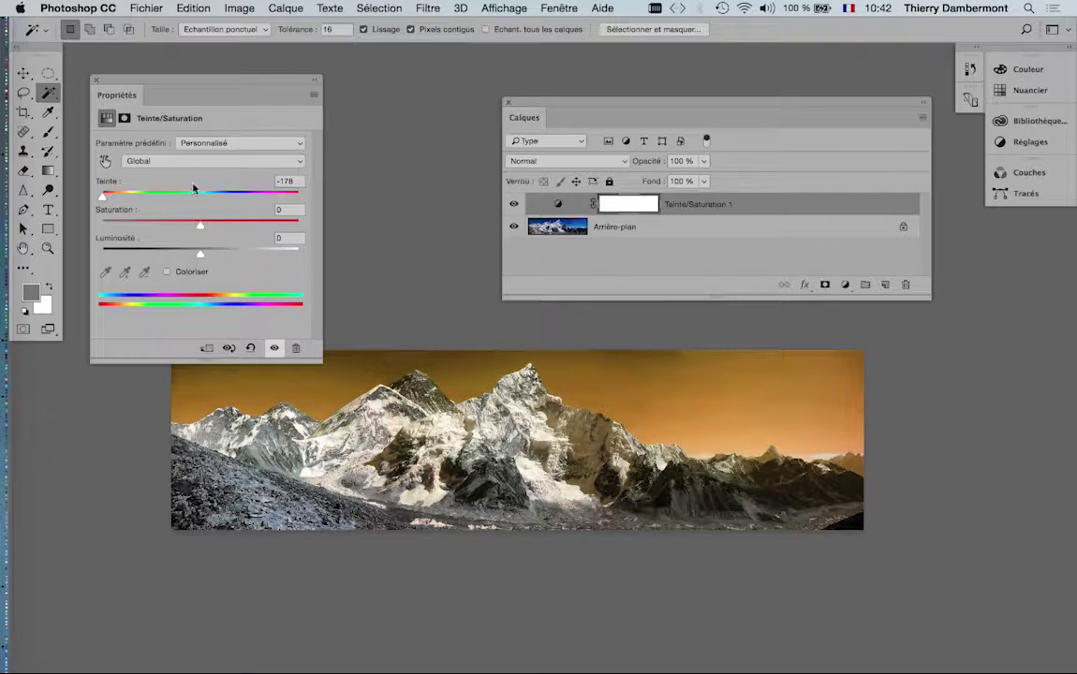
{"action": "left_click_drag", "start_coordinate": [103, 195], "coordinate": [164, 200]}
{"action": "left_click", "coordinate": [126, 9]}
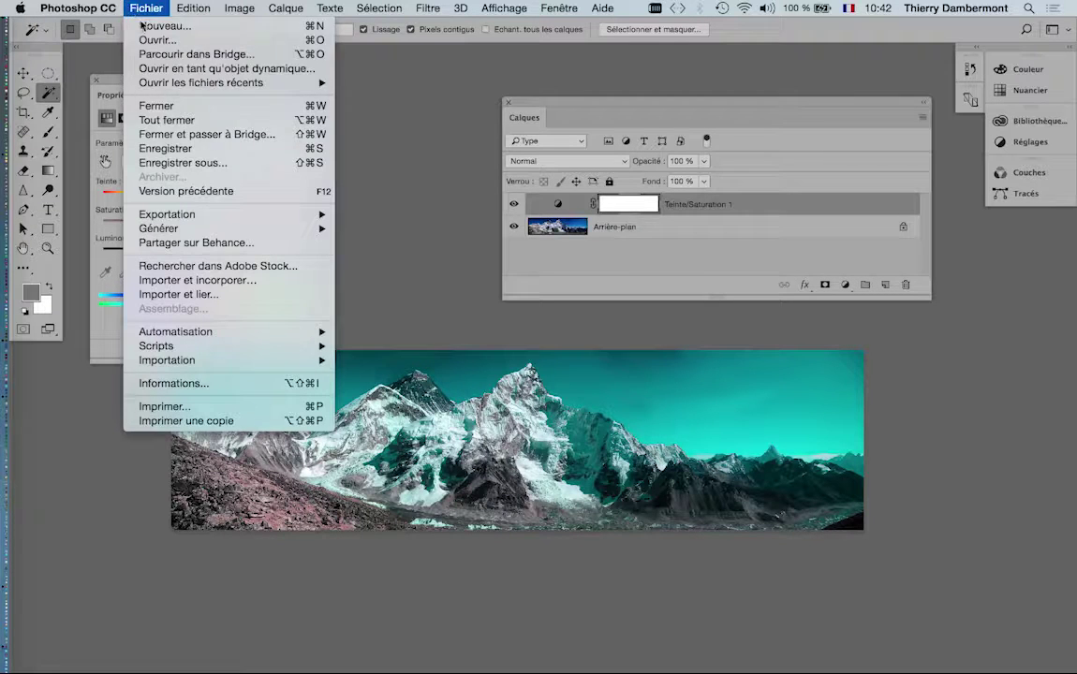
{"action": "left_click", "coordinate": [184, 149]}
- Return to Illustrator and update the modified linked images
{"action": "key", "text": "super+Tab"}
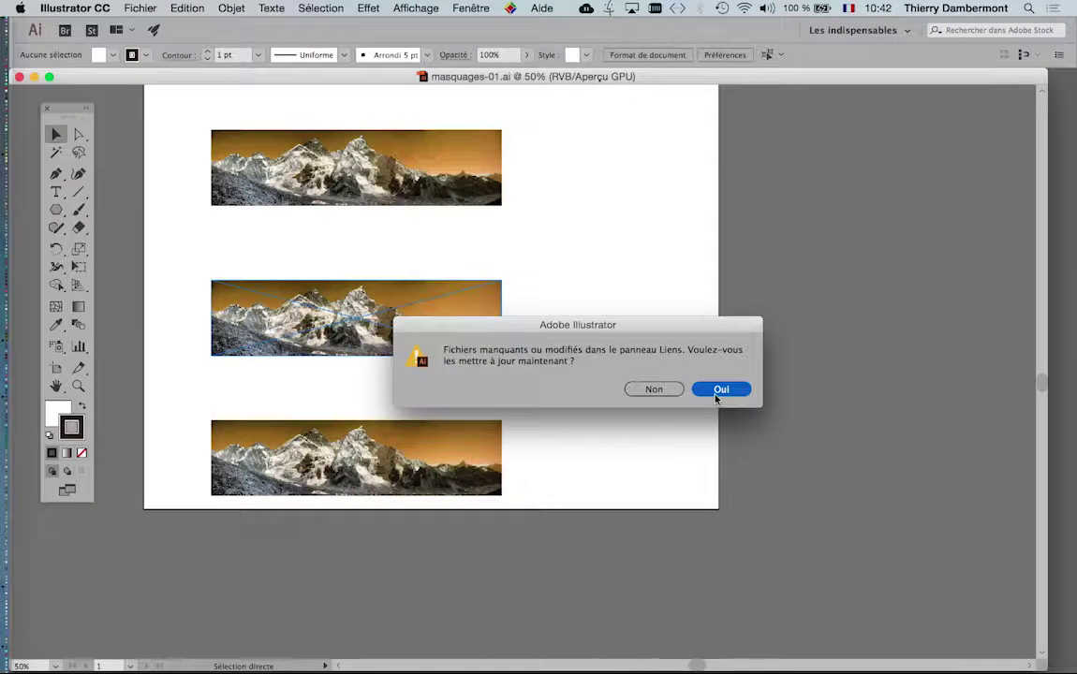
{"action": "left_click", "coordinate": [721, 390]}
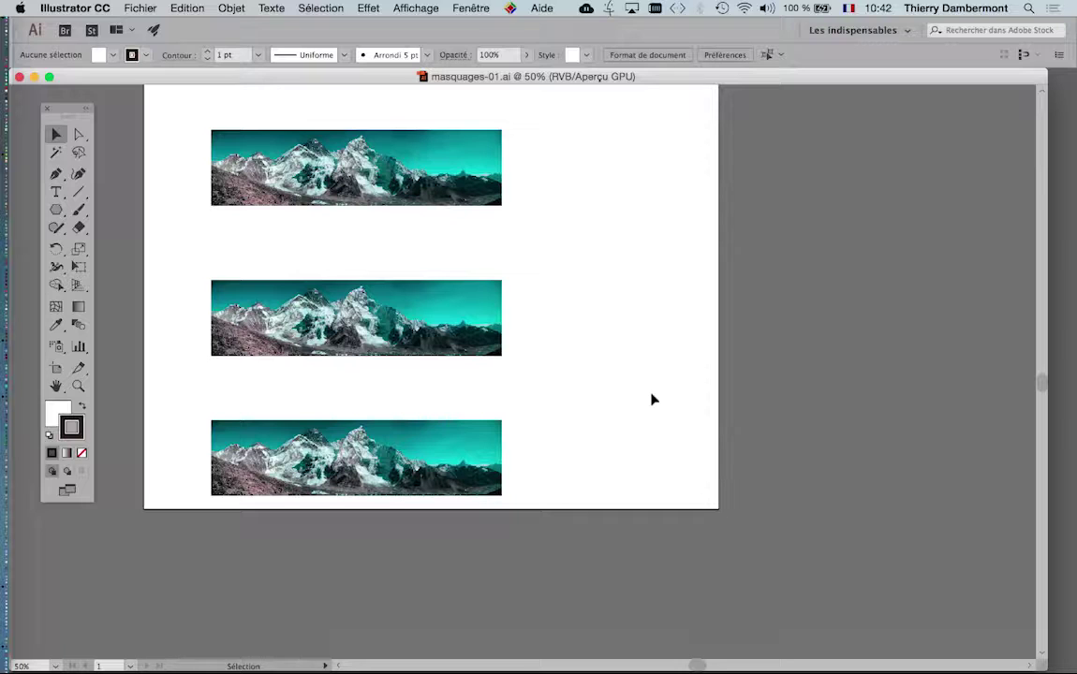
{"action": "scroll", "coordinate": [654, 400], "scroll_direction": "up", "scroll_amount": 1}
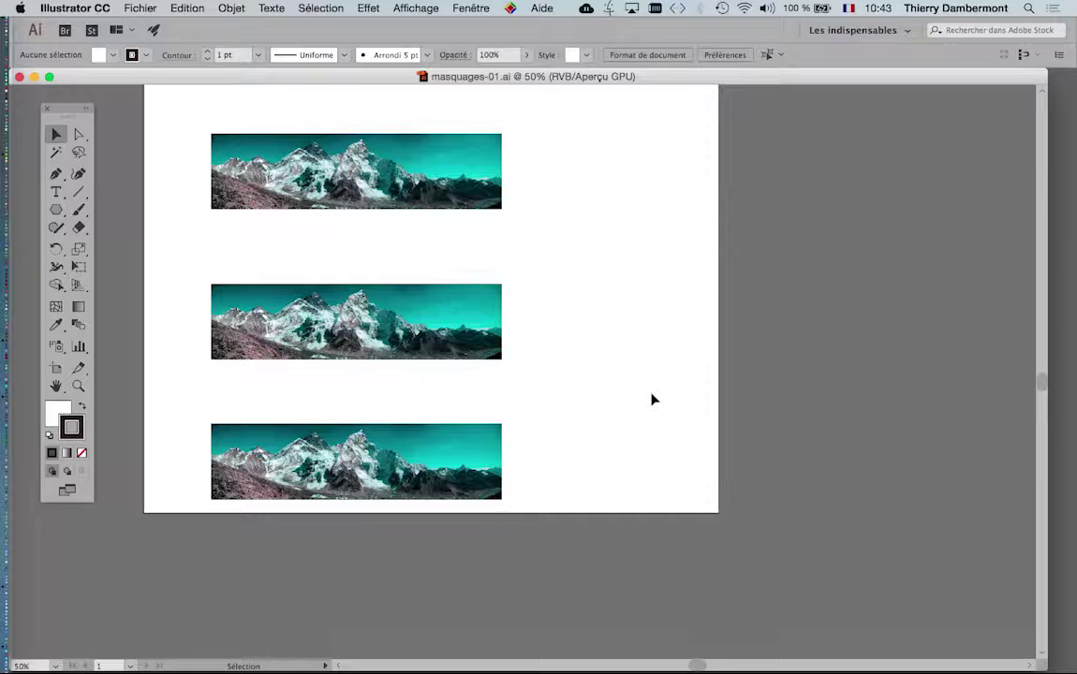
- Move the three panoramas slightly up on the artboard and realign their left edges in one column
{"action": "scroll", "coordinate": [652, 399], "scroll_direction": "up", "scroll_amount": 5}
{"action": "scroll", "coordinate": [653, 400], "scroll_direction": "down", "scroll_amount": 1}
{"action": "left_click_drag", "start_coordinate": [327, 276], "coordinate": [333, 245]}
{"action": "left_click_drag", "start_coordinate": [341, 477], "coordinate": [338, 439]}
{"action": "left_click_drag", "start_coordinate": [347, 585], "coordinate": [344, 548]}
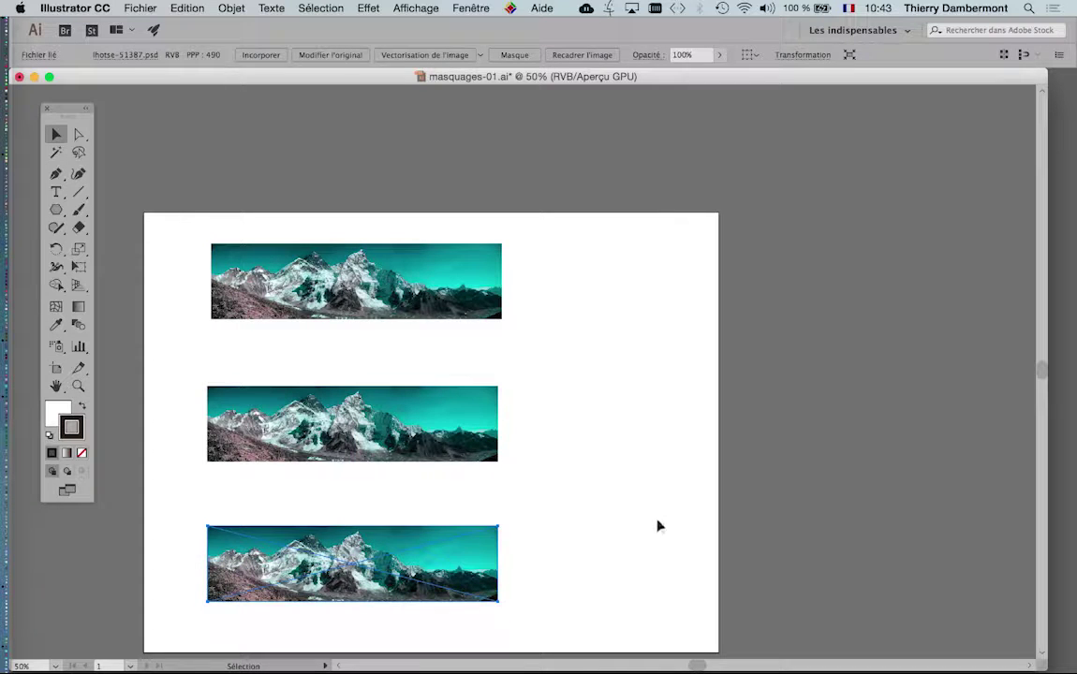
{"action": "left_click", "coordinate": [658, 527]}
{"action": "left_click_drag", "start_coordinate": [488, 279], "coordinate": [484, 279]}
{"action": "left_click", "coordinate": [559, 362]}
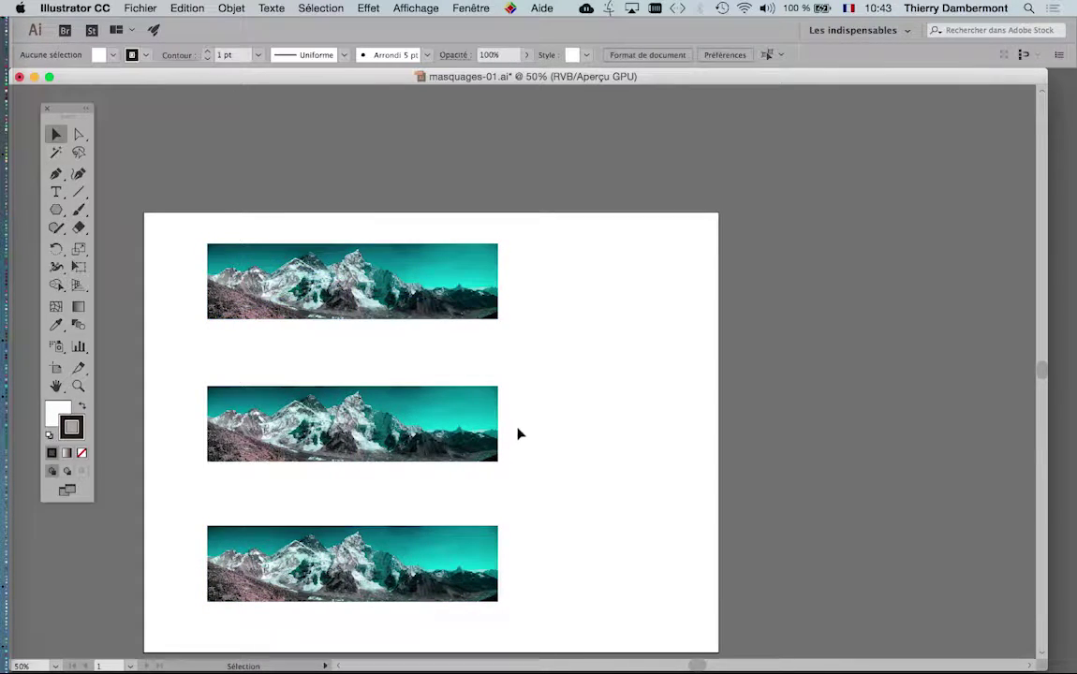
{"action": "left_click", "coordinate": [442, 398]}
{"action": "left_click", "coordinate": [521, 386]}
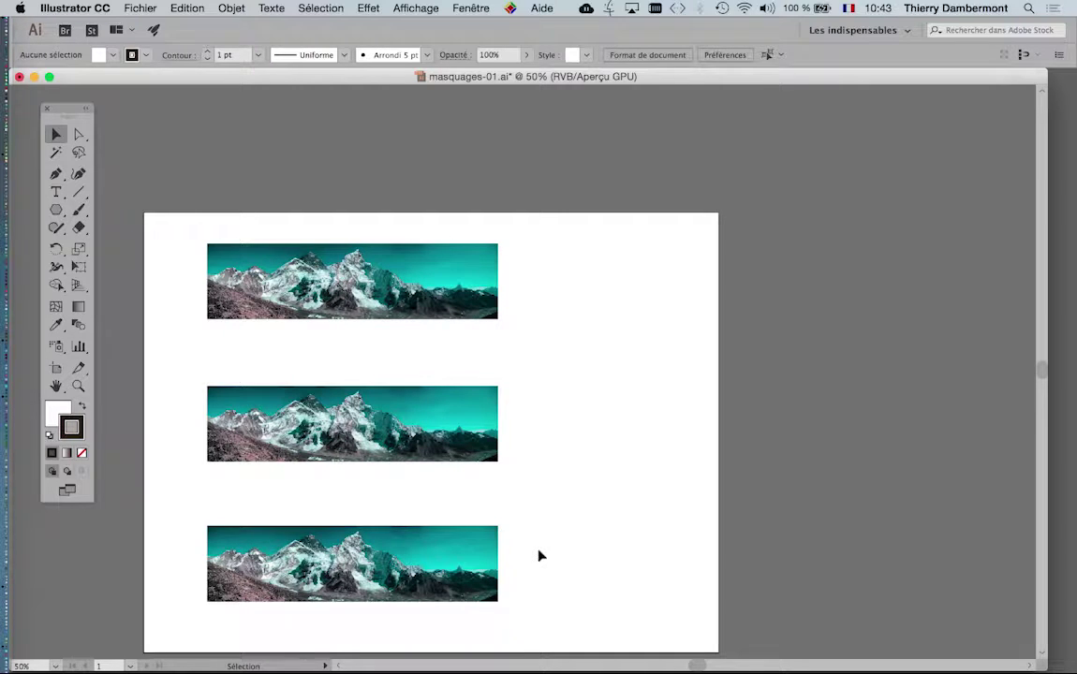
- Draw a closed triangle over the uppermost panorama with the Pen tool, its base about 227 mm wide and its apex in the sky
{"action": "scroll", "coordinate": [618, 520], "scroll_direction": "down", "scroll_amount": 3}
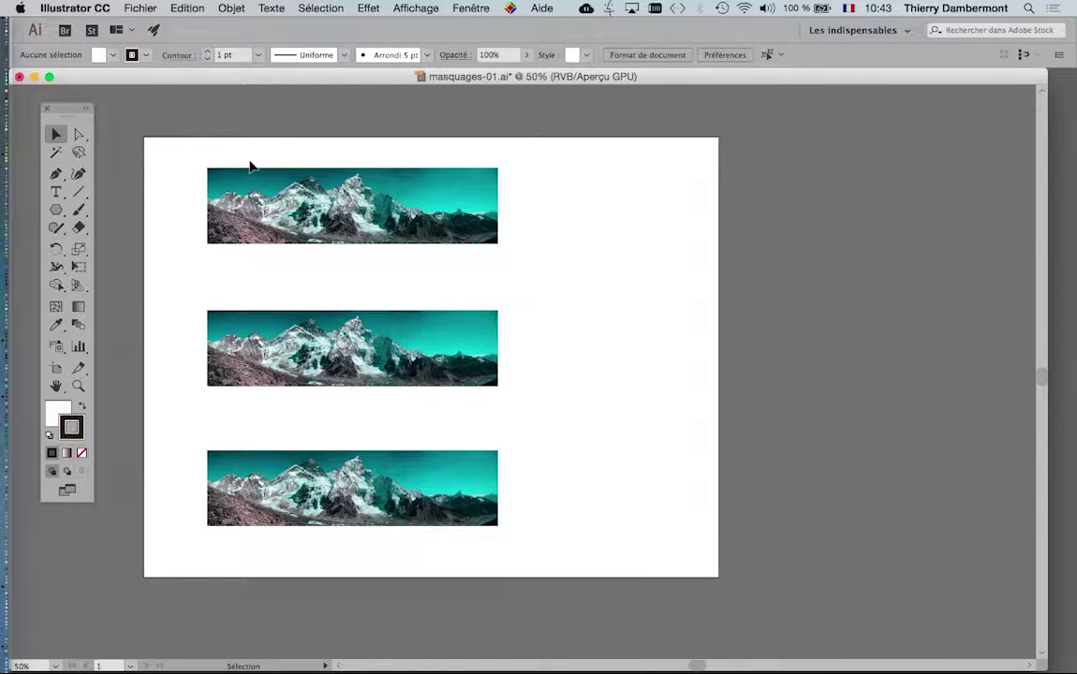
{"action": "scroll", "coordinate": [250, 169], "scroll_direction": "up", "scroll_amount": 3}
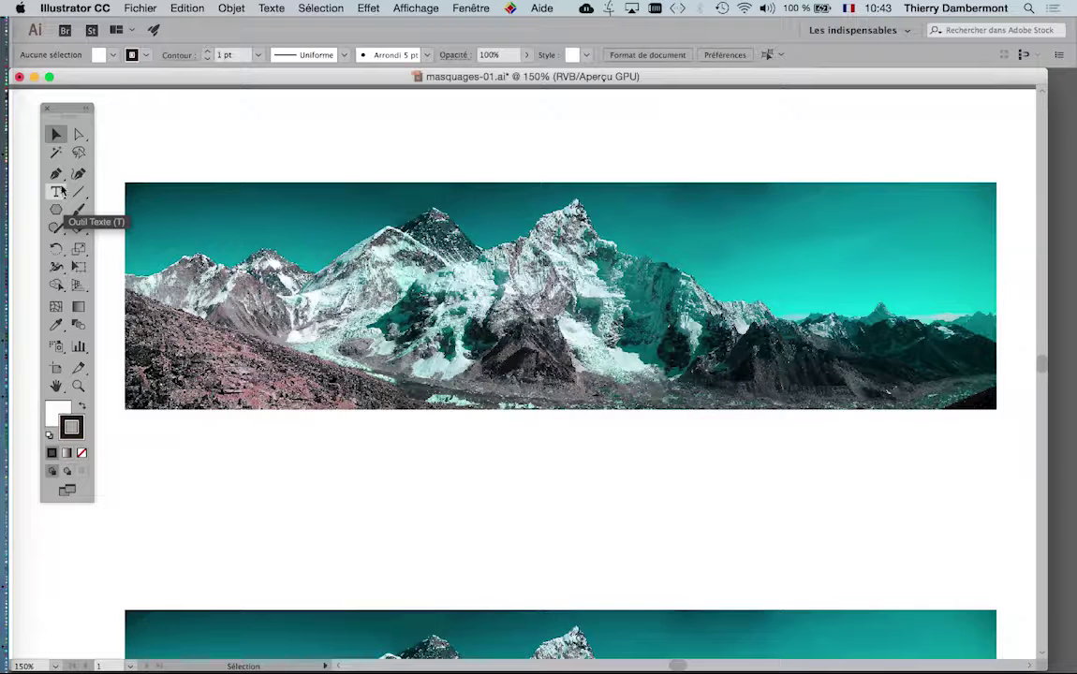
{"action": "left_click_drag", "start_coordinate": [67, 113], "coordinate": [64, 126]}
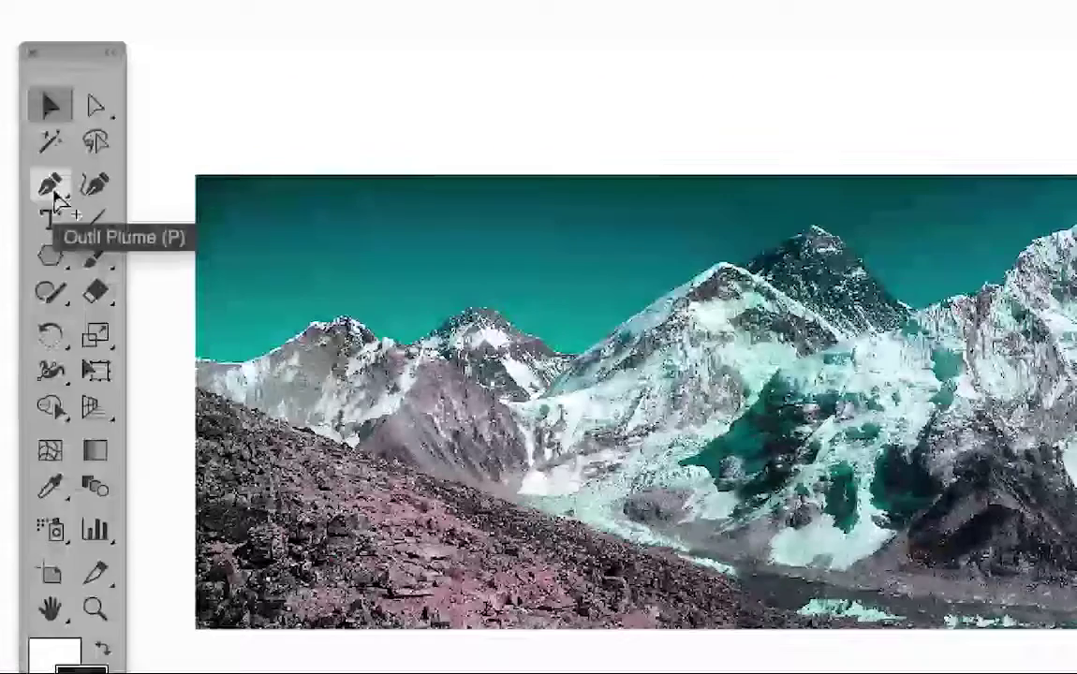
{"action": "left_click", "coordinate": [52, 192]}
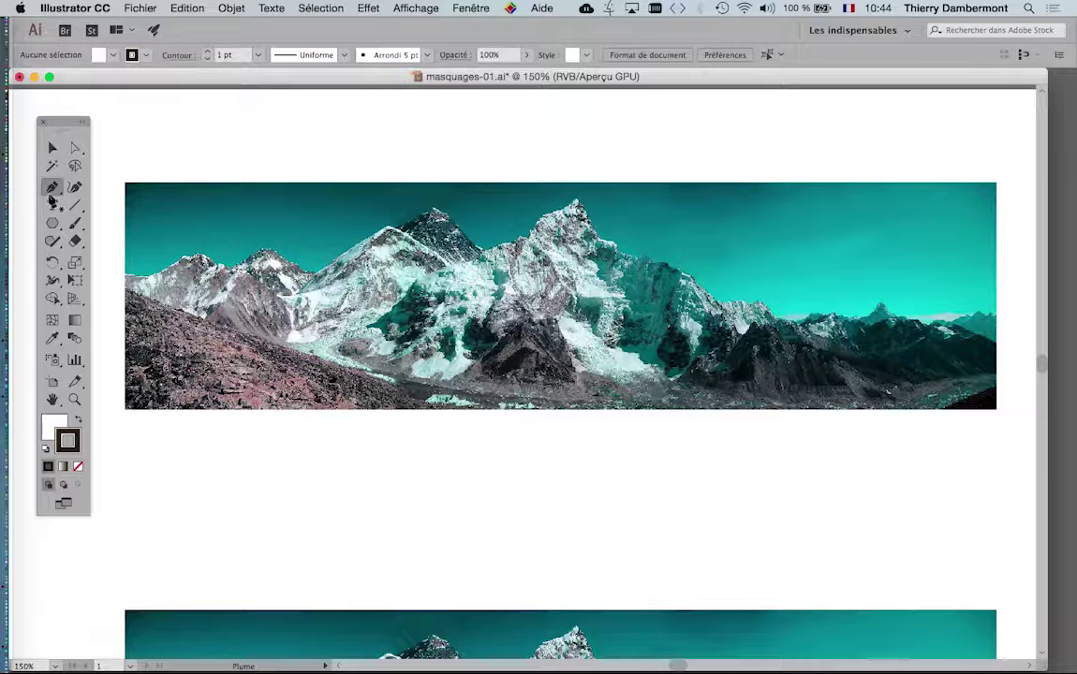
{"action": "key", "text": "super+alt+2"}
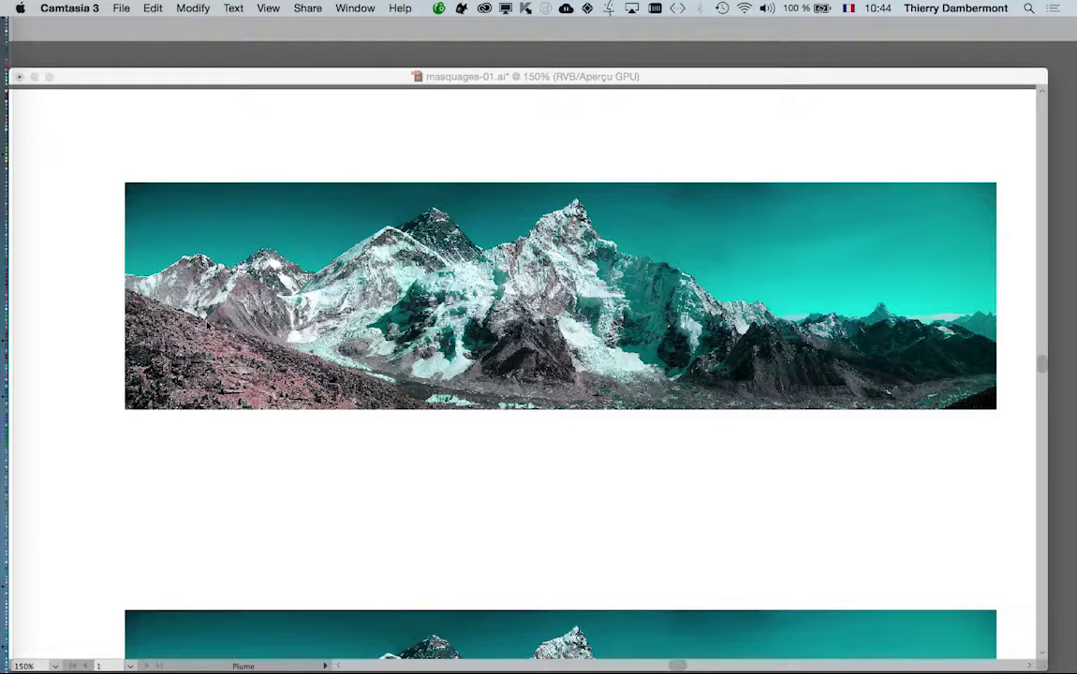
{"action": "left_click", "coordinate": [133, 75]}
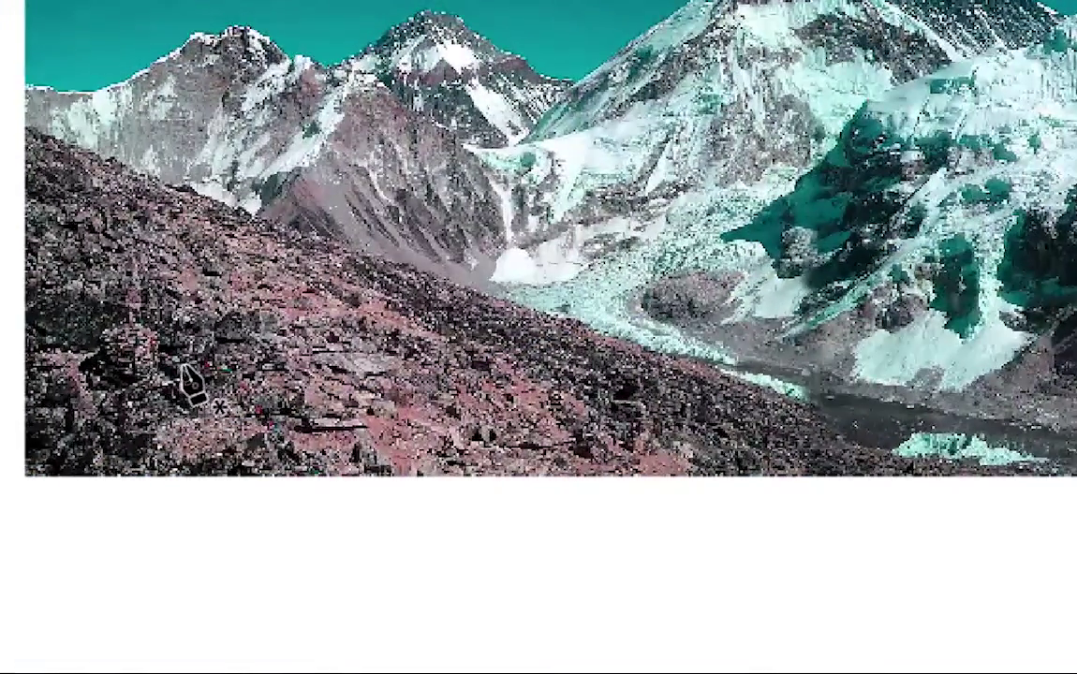
{"action": "left_click", "coordinate": [180, 387]}
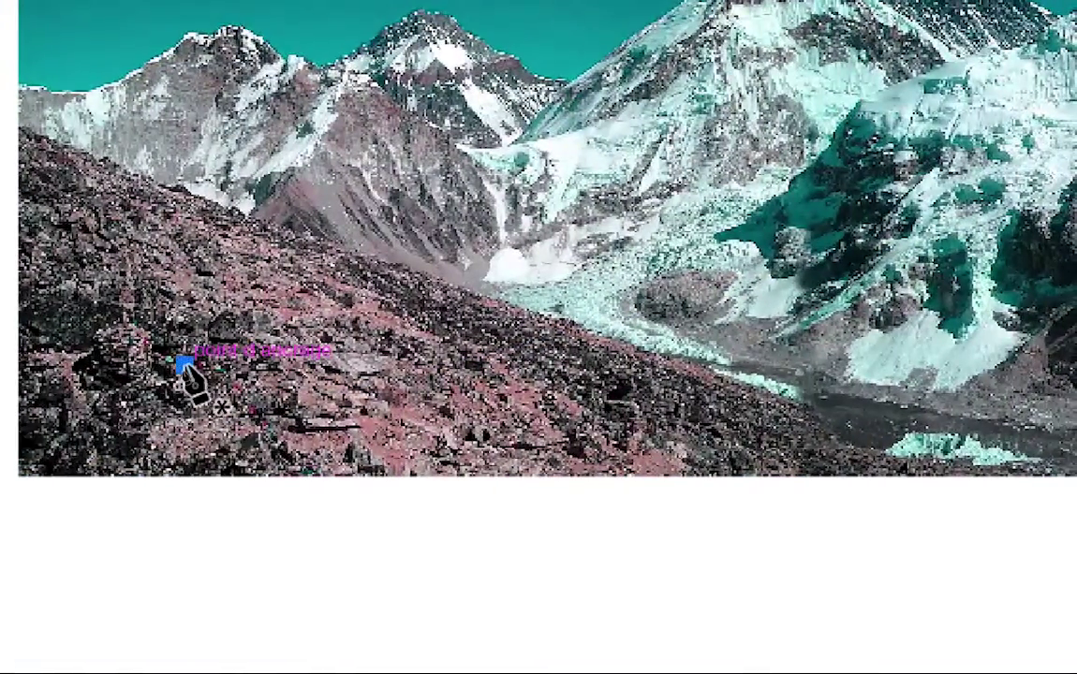
{"action": "left_click_drag", "start_coordinate": [188, 372], "coordinate": [535, 237]}
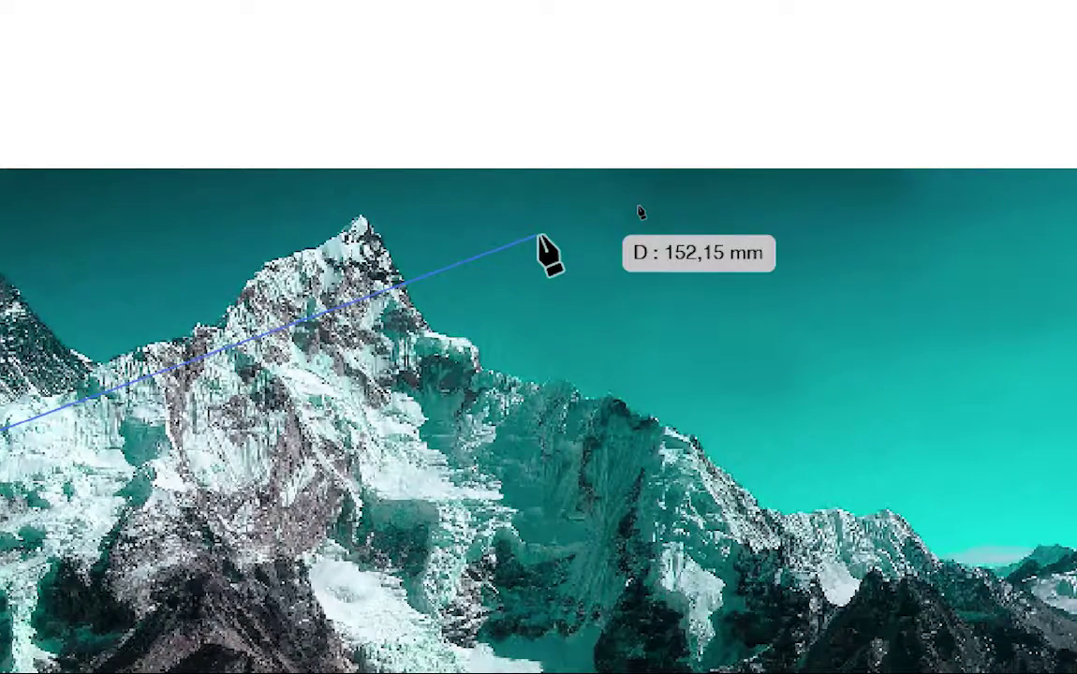
{"action": "left_click", "coordinate": [539, 235]}
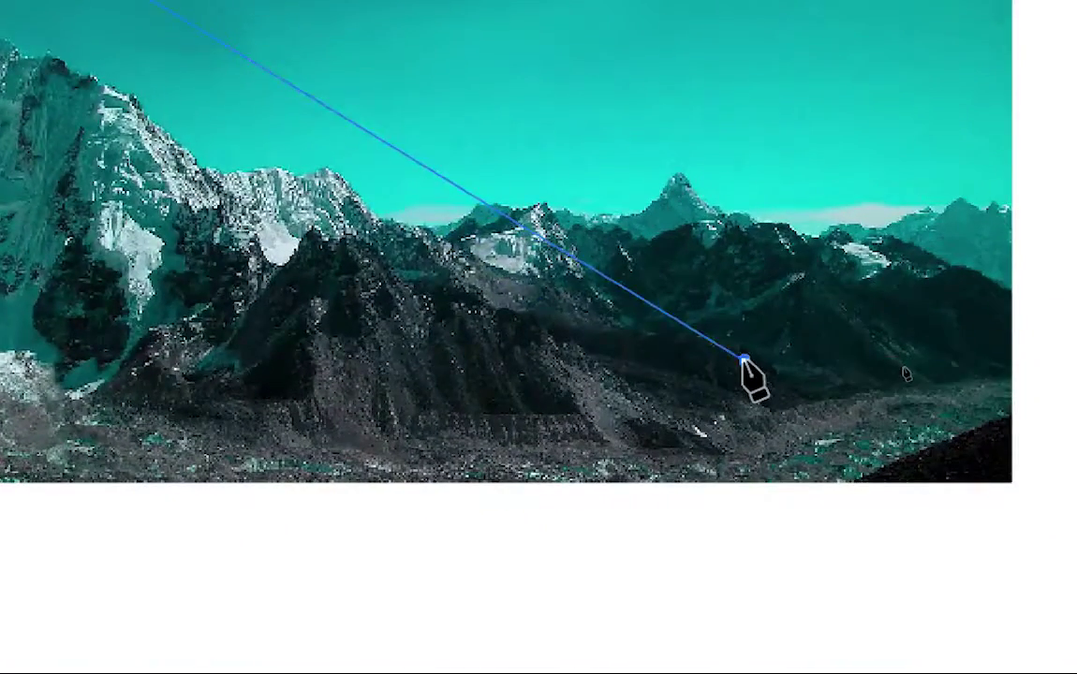
{"action": "left_click", "coordinate": [744, 360]}
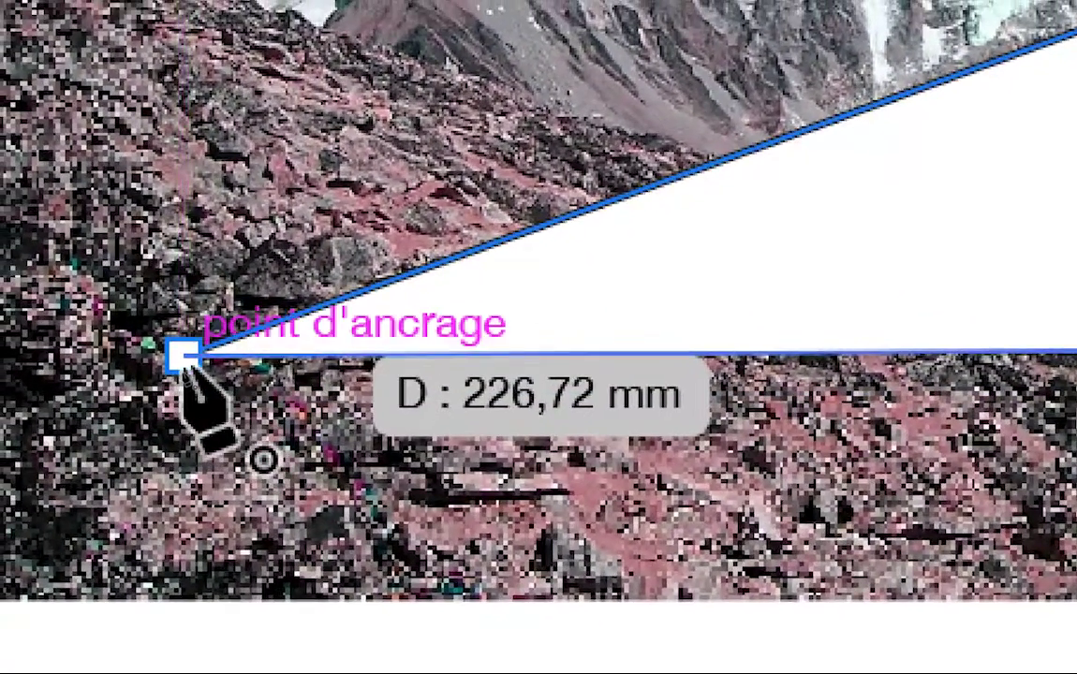
{"action": "left_click", "coordinate": [173, 349]}
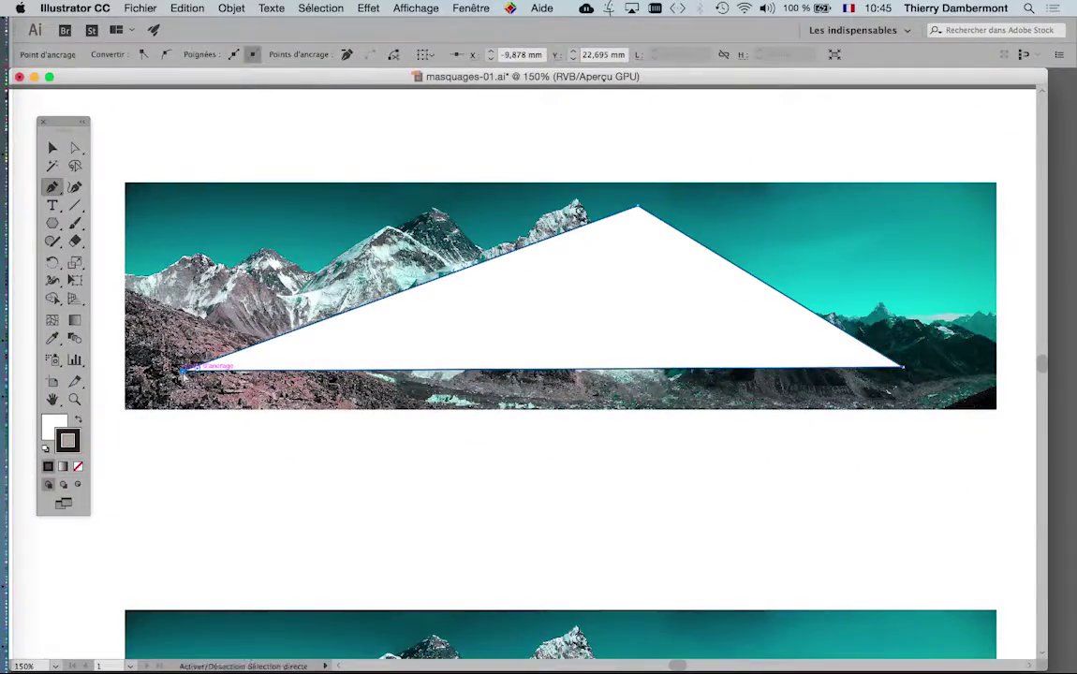
{"action": "key", "text": "super+alt+2"}
{"action": "left_click", "coordinate": [338, 75]}
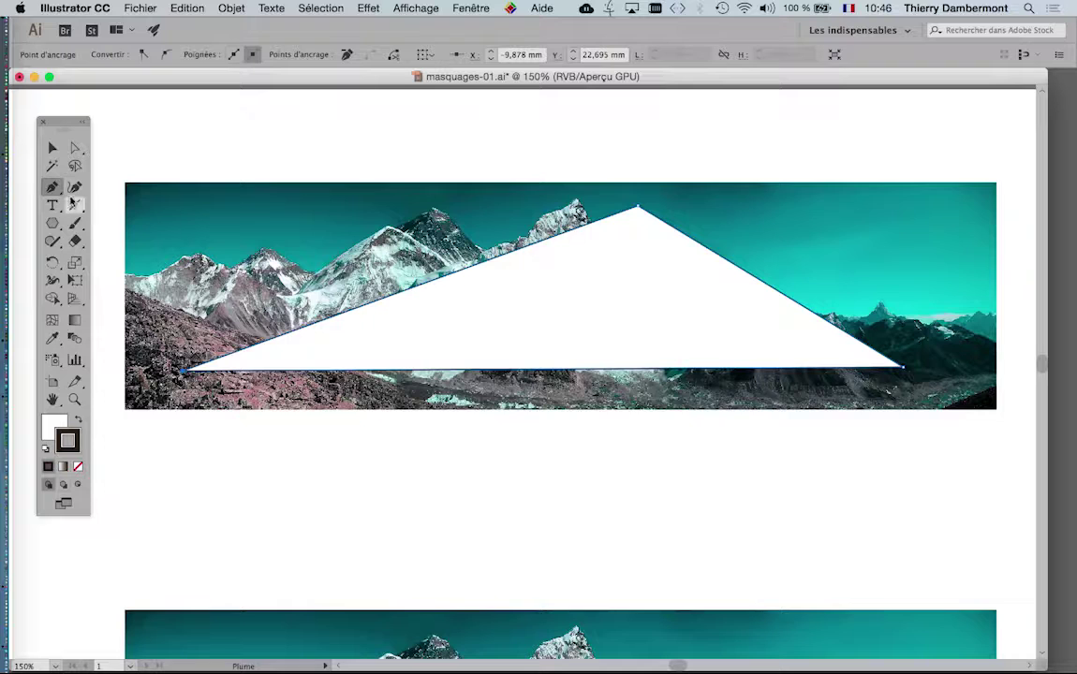
- Select the white triangle and move it slightly left and down over the uppermost panorama
{"action": "left_click", "coordinate": [54, 148]}
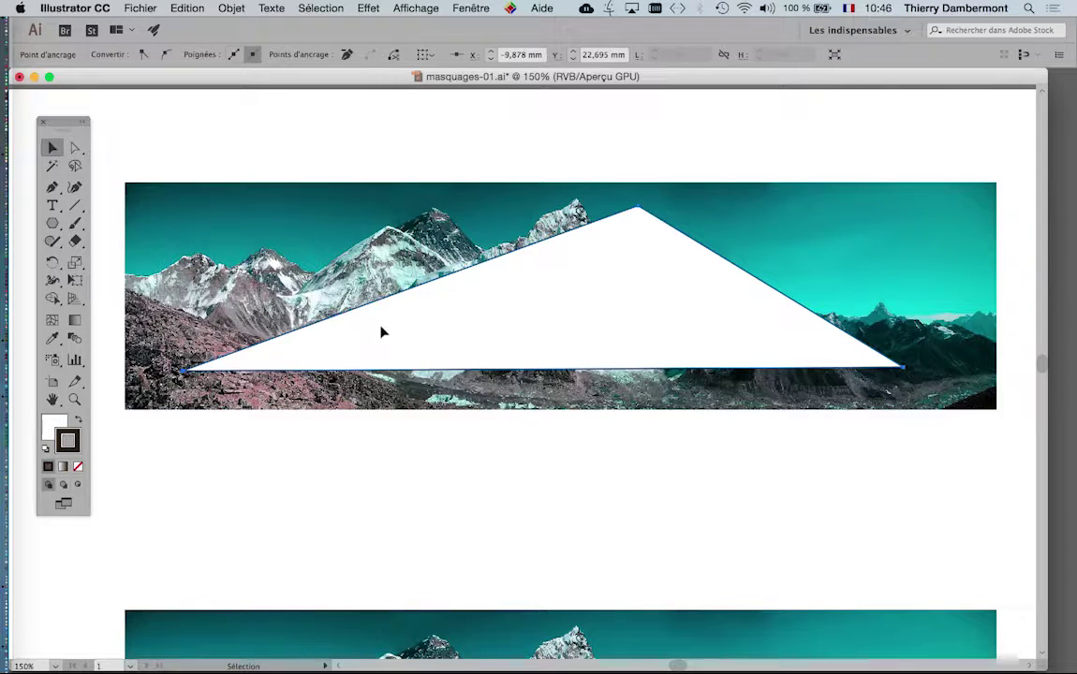
{"action": "left_click", "coordinate": [382, 332]}
{"action": "left_click", "coordinate": [341, 455]}
{"action": "left_click", "coordinate": [307, 349]}
{"action": "left_click_drag", "start_coordinate": [307, 307], "coordinate": [511, 309]}
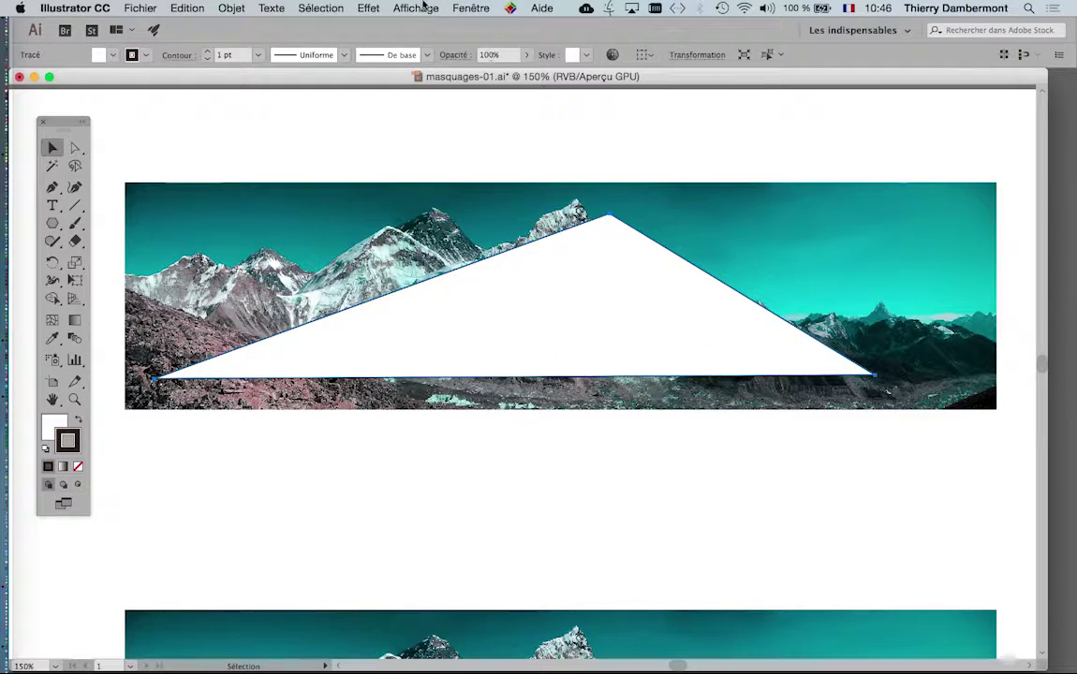
- Show the Nuancier (swatches) panel for coloring the selected triangle
{"action": "left_click", "coordinate": [468, 7]}
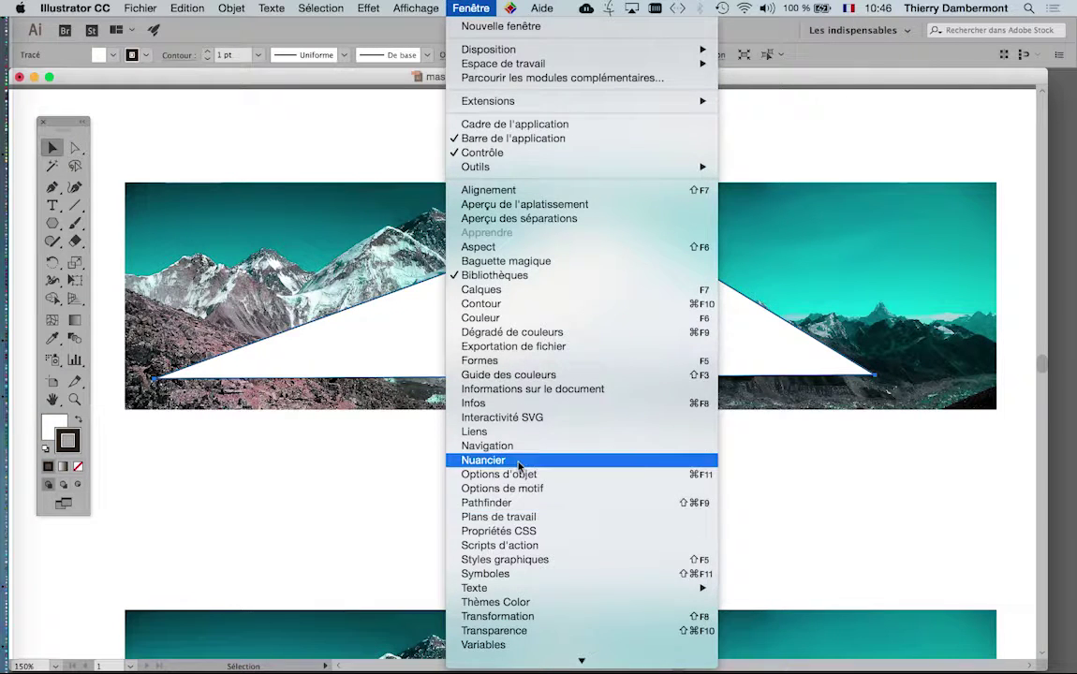
{"action": "left_click", "coordinate": [932, 451]}
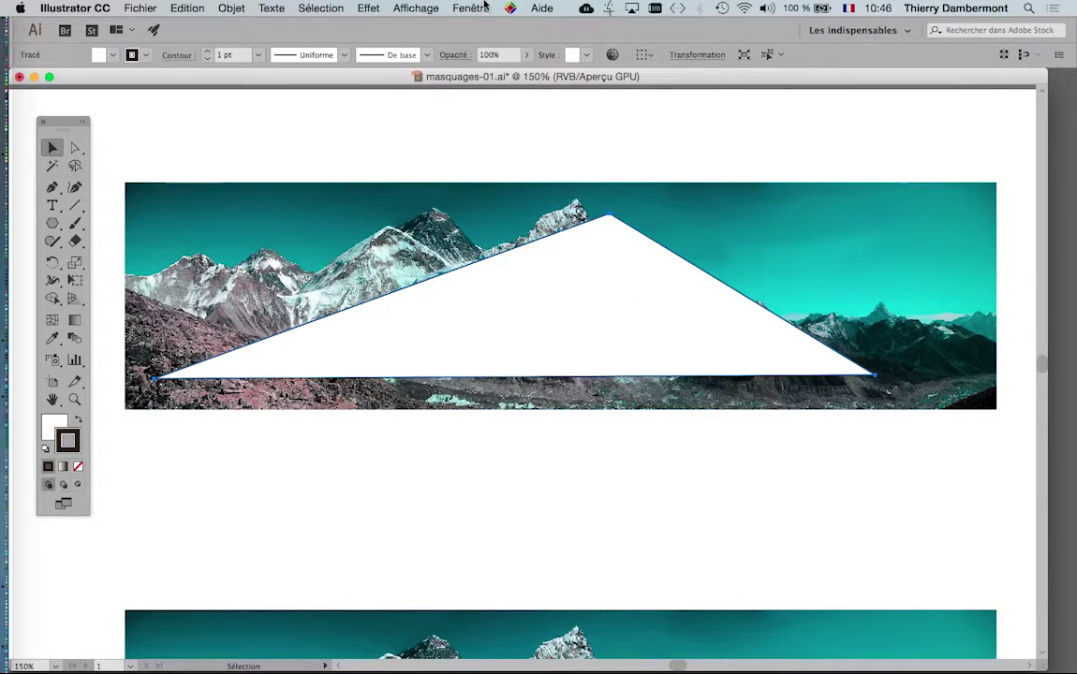
{"action": "left_click", "coordinate": [471, 8]}
{"action": "left_click", "coordinate": [543, 459]}
{"action": "left_click", "coordinate": [467, 8]}
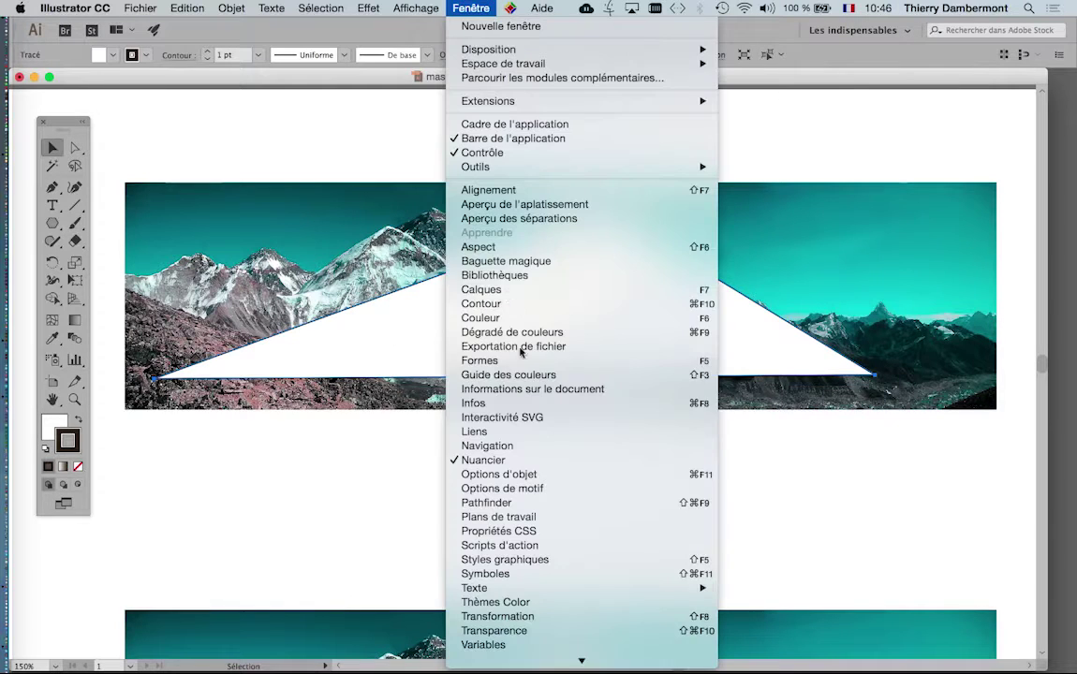
- Switch to the Mise en forme workspace and collapse the docked panels so the whole panorama is uncovered
{"action": "left_click", "coordinate": [888, 34]}
{"action": "left_click", "coordinate": [894, 31]}
{"action": "left_click", "coordinate": [916, 215]}
{"action": "left_click", "coordinate": [818, 140]}
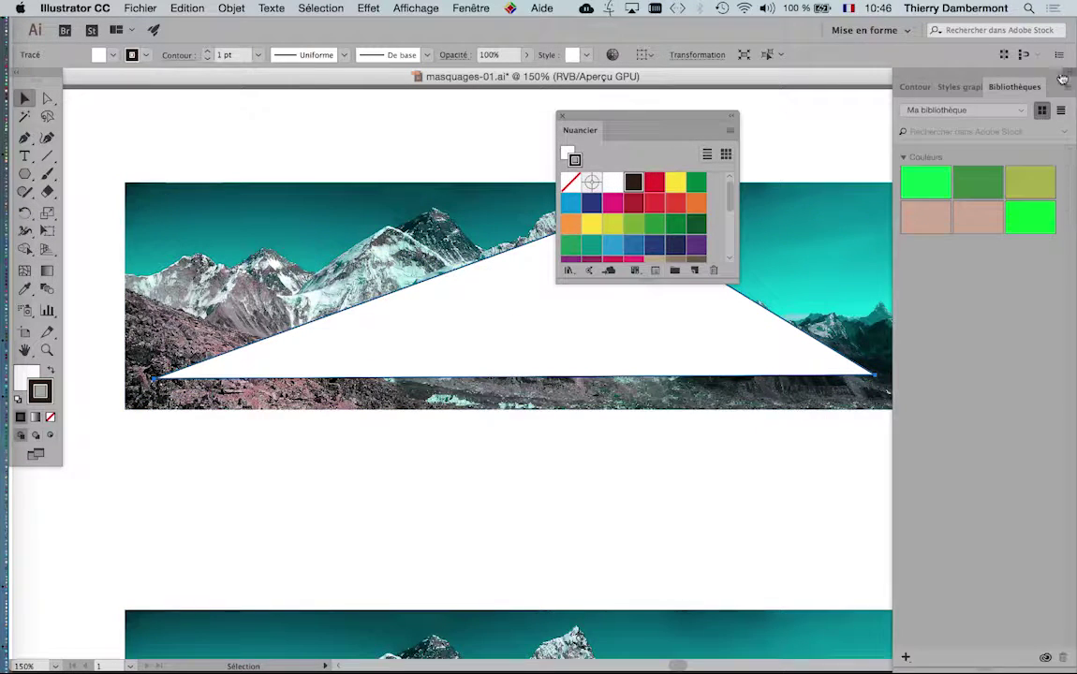
{"action": "left_click", "coordinate": [1063, 80]}
- Give the selected triangle a dark red fill and a 10 pt yellow stroke
{"action": "left_click", "coordinate": [632, 202]}
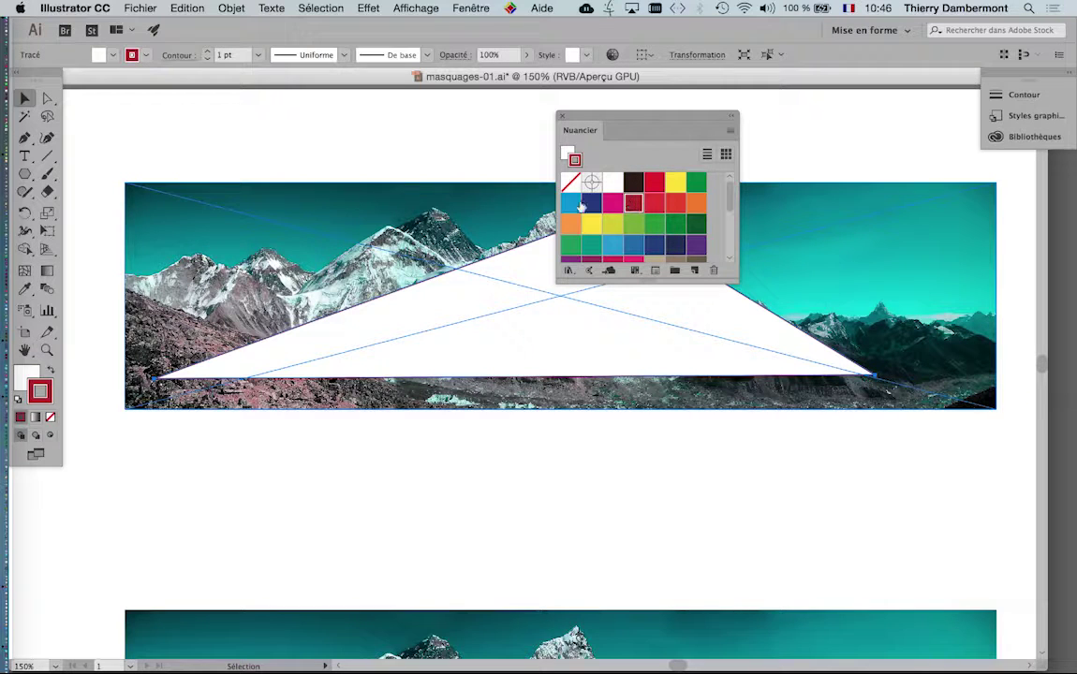
{"action": "left_click", "coordinate": [50, 372]}
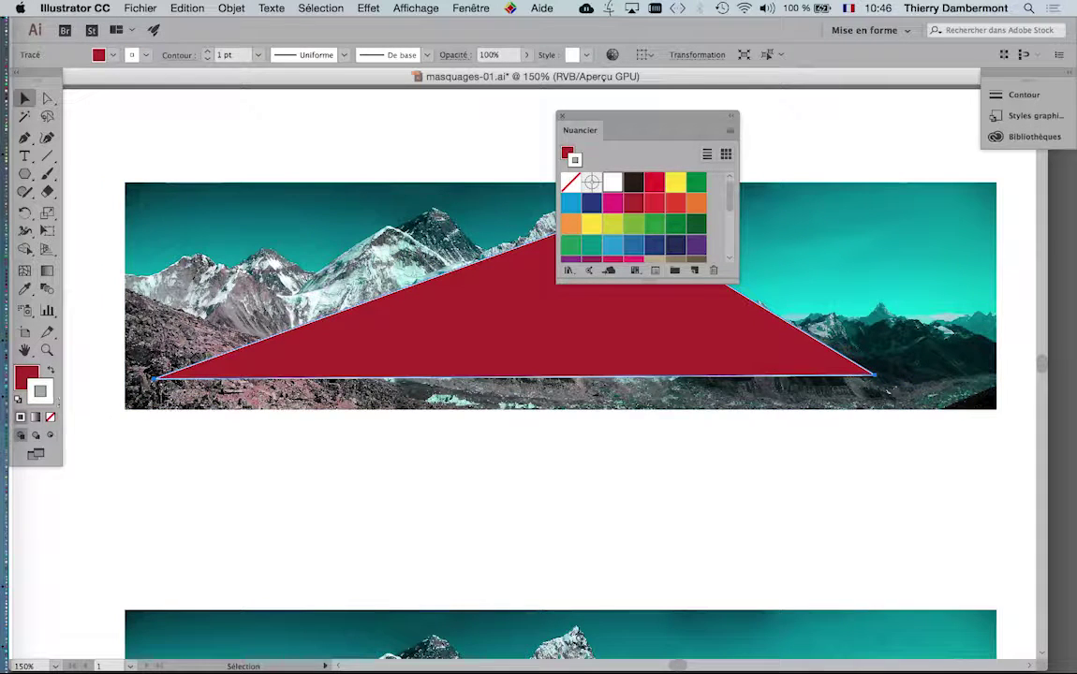
{"action": "left_click", "coordinate": [695, 185]}
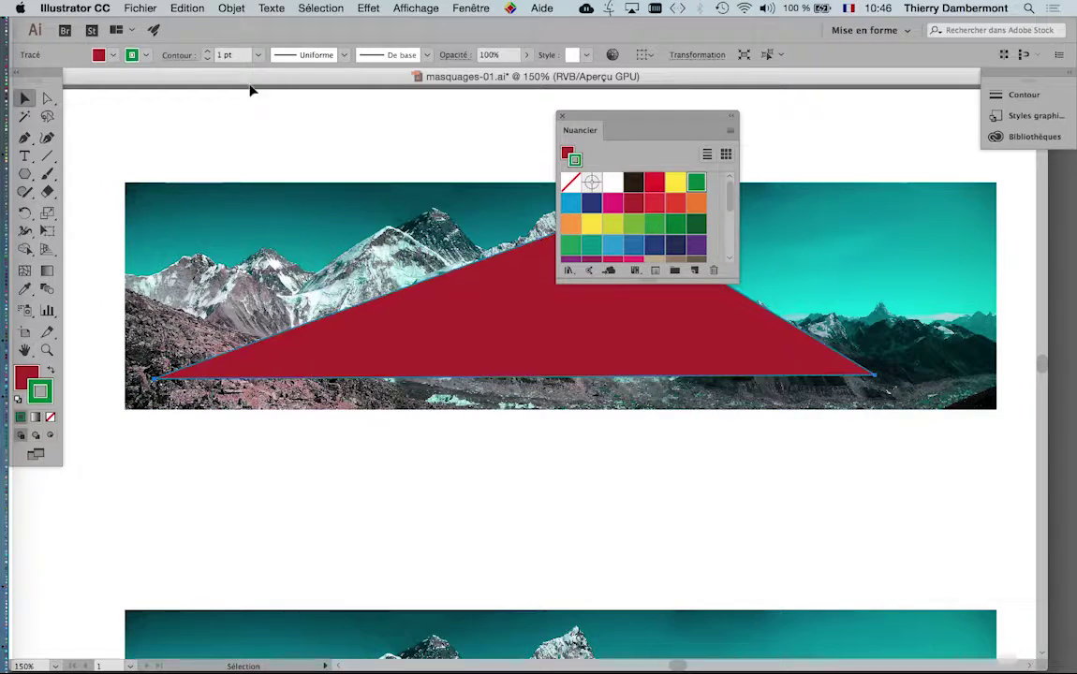
{"action": "left_click", "coordinate": [207, 52]}
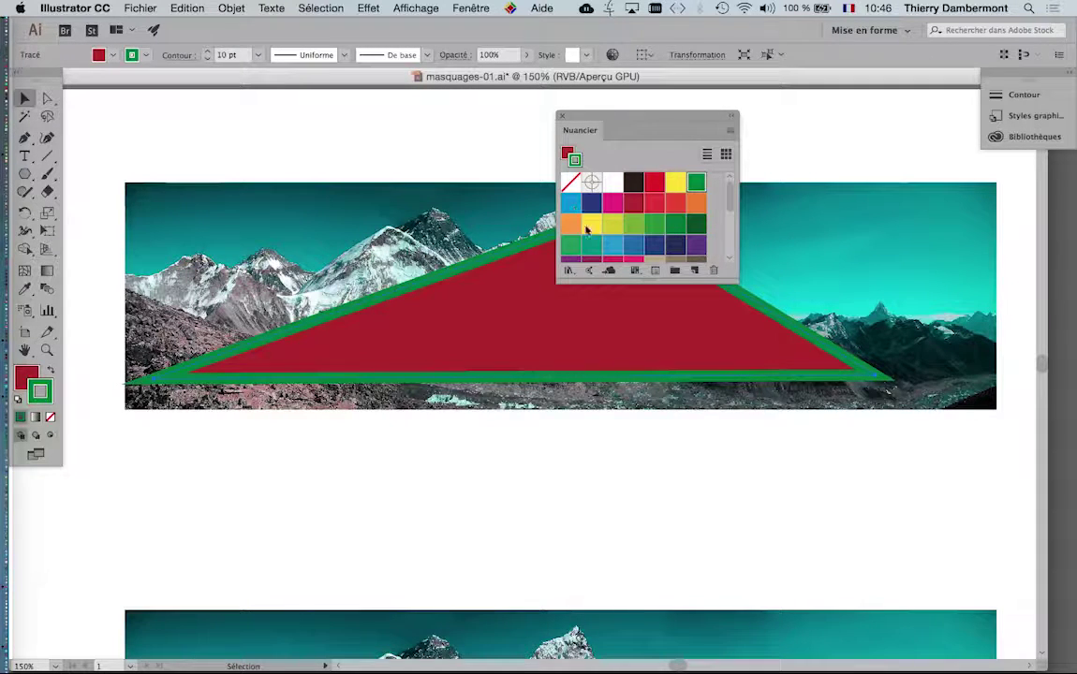
{"action": "left_click", "coordinate": [674, 183]}
- Move the triangle slightly right over the panorama, close the Nuancier panel and clear the selection
{"action": "left_click_drag", "start_coordinate": [611, 119], "coordinate": [970, 261]}
{"action": "left_click_drag", "start_coordinate": [697, 277], "coordinate": [713, 279]}
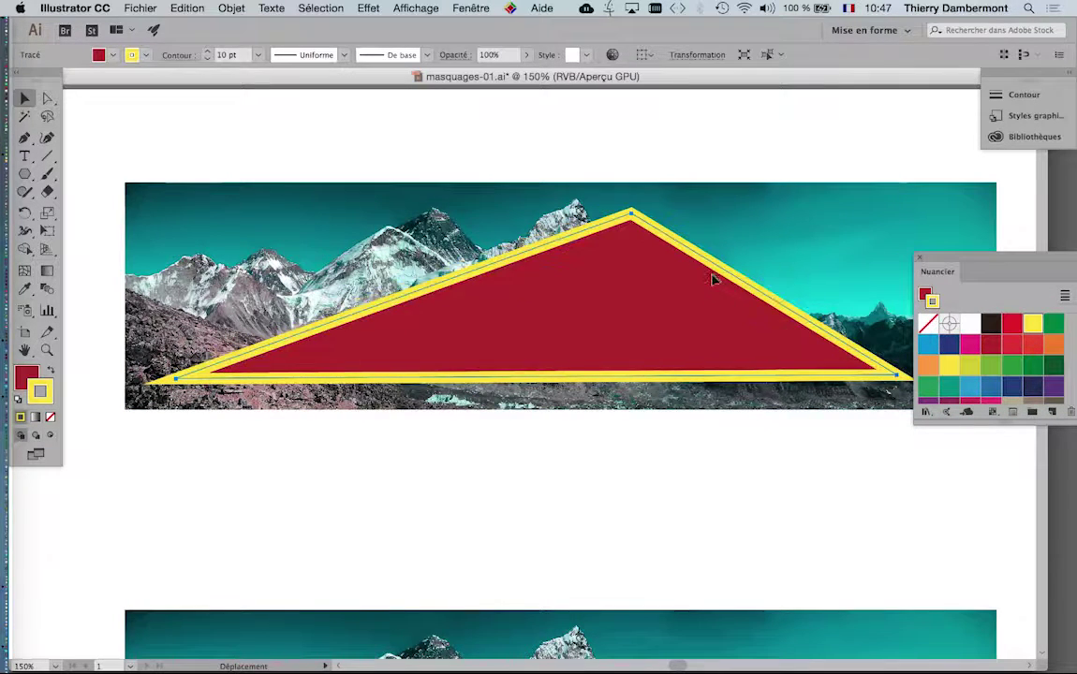
{"action": "left_click", "coordinate": [921, 258]}
{"action": "left_click", "coordinate": [726, 531]}
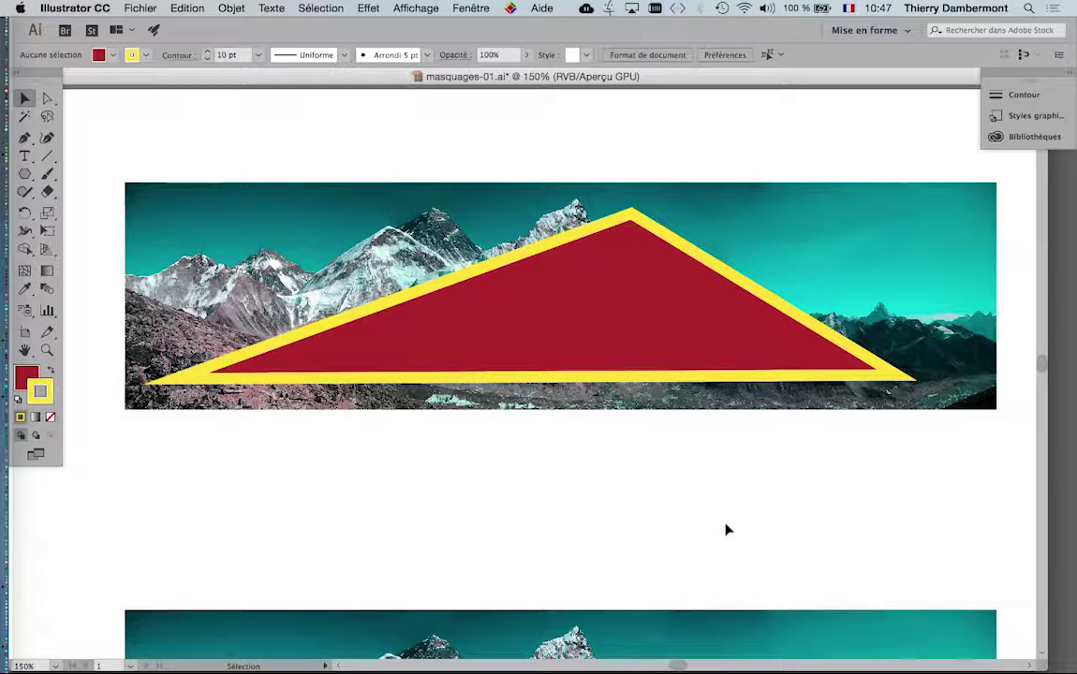
- Select the triangle and move it up off the uppermost panorama to uncover the image beneath it
{"action": "key", "text": "super"}
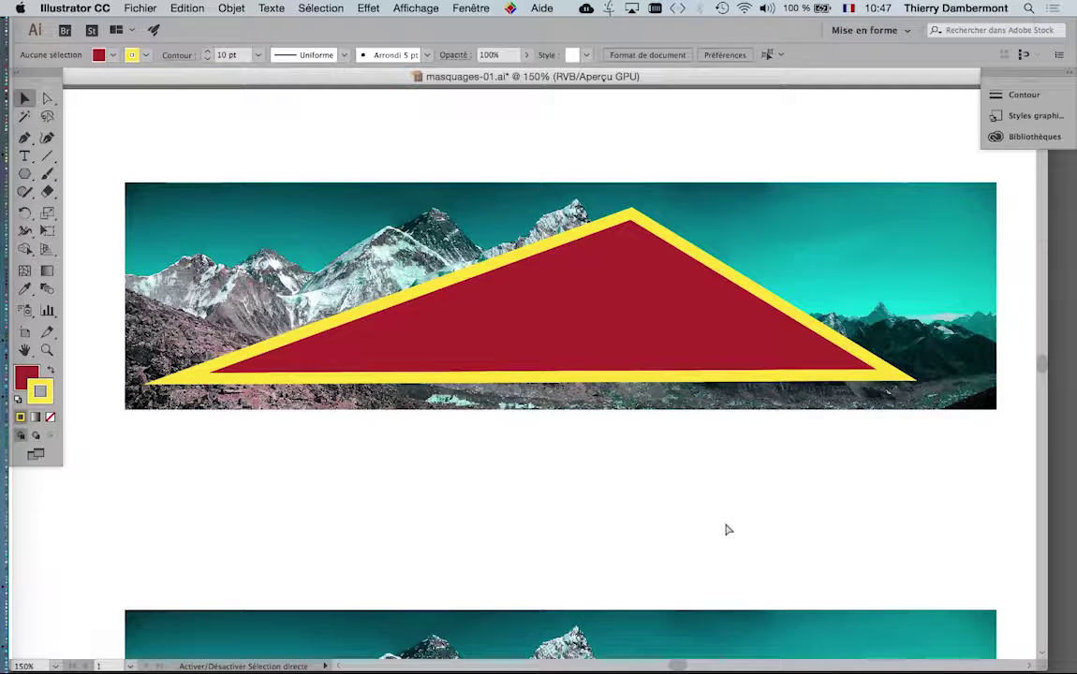
{"action": "left_click", "coordinate": [575, 268]}
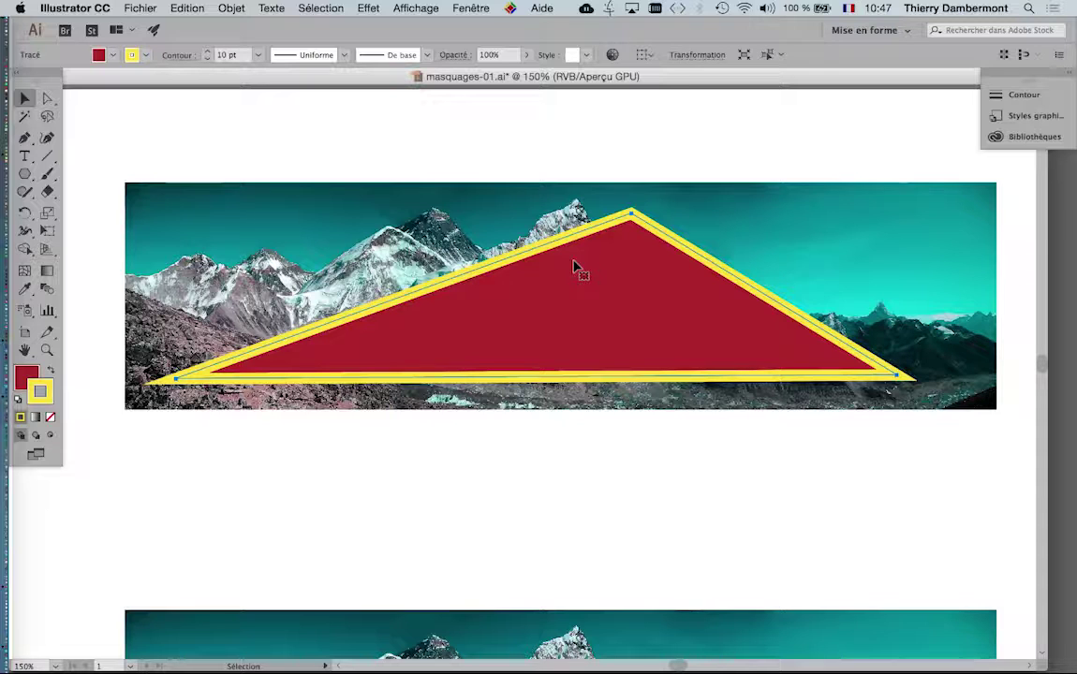
{"action": "scroll", "coordinate": [629, 271], "scroll_direction": "down", "scroll_amount": 2}
{"action": "left_click_drag", "start_coordinate": [629, 292], "coordinate": [636, 192]}
{"action": "scroll", "coordinate": [635, 194], "scroll_direction": "up", "scroll_amount": 1}
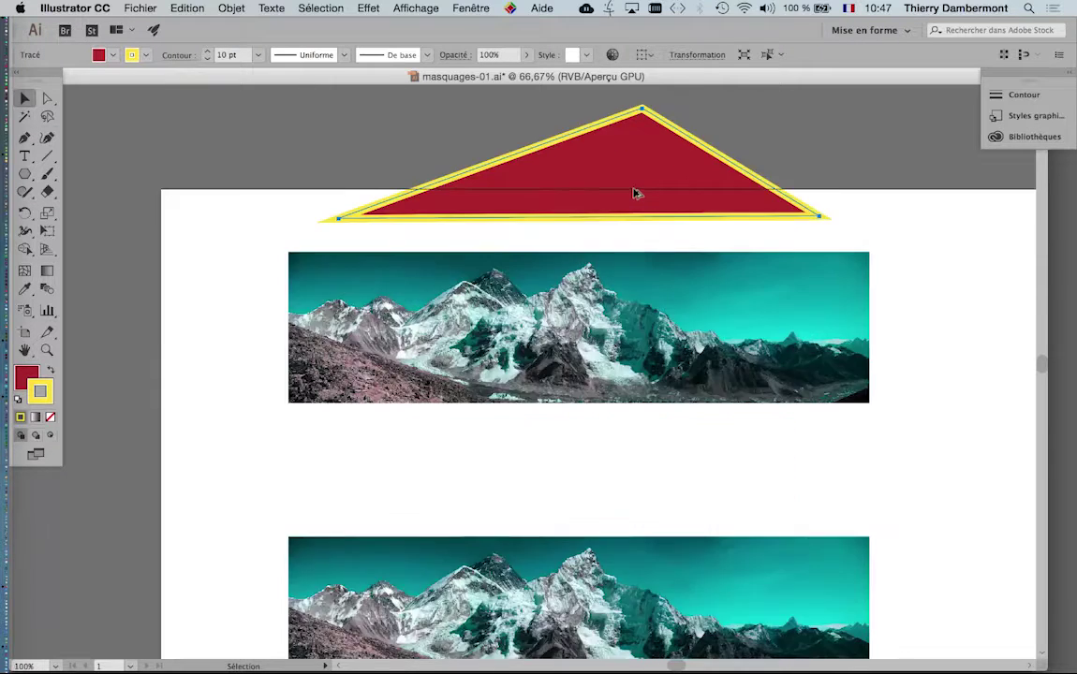
- Place the triangle back over the uppermost panorama, roughly centered with its apex in the sky just right of the peaks
{"action": "scroll", "coordinate": [635, 193], "scroll_direction": "up", "scroll_amount": 2}
{"action": "left_click_drag", "start_coordinate": [641, 221], "coordinate": [641, 446]}
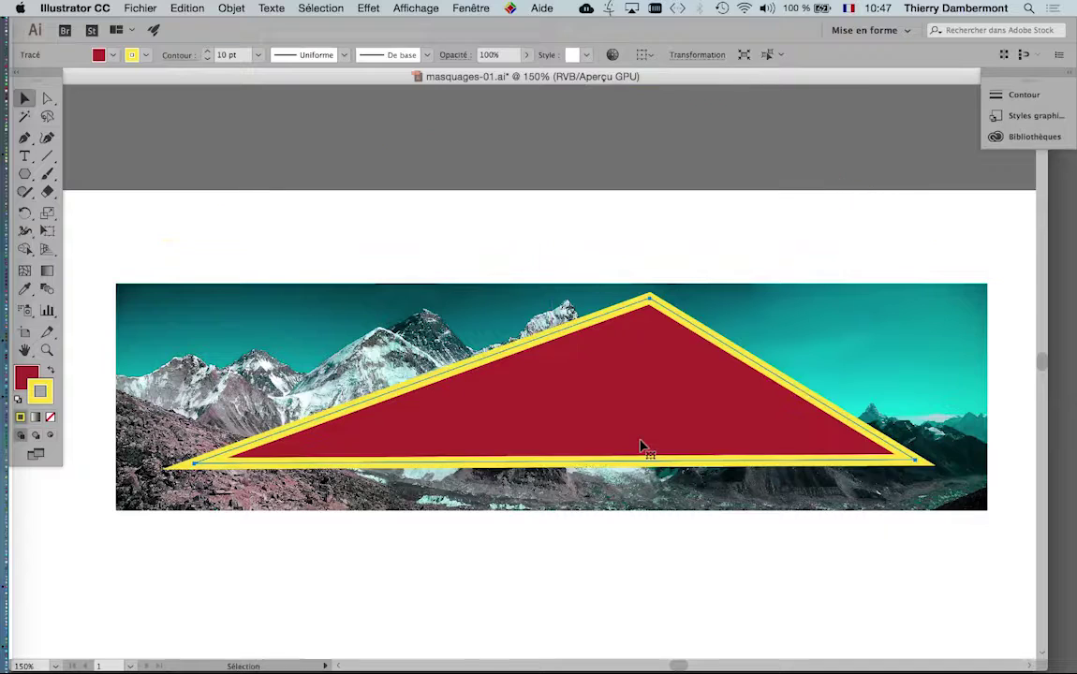
{"action": "left_click_drag", "start_coordinate": [628, 368], "coordinate": [613, 392]}
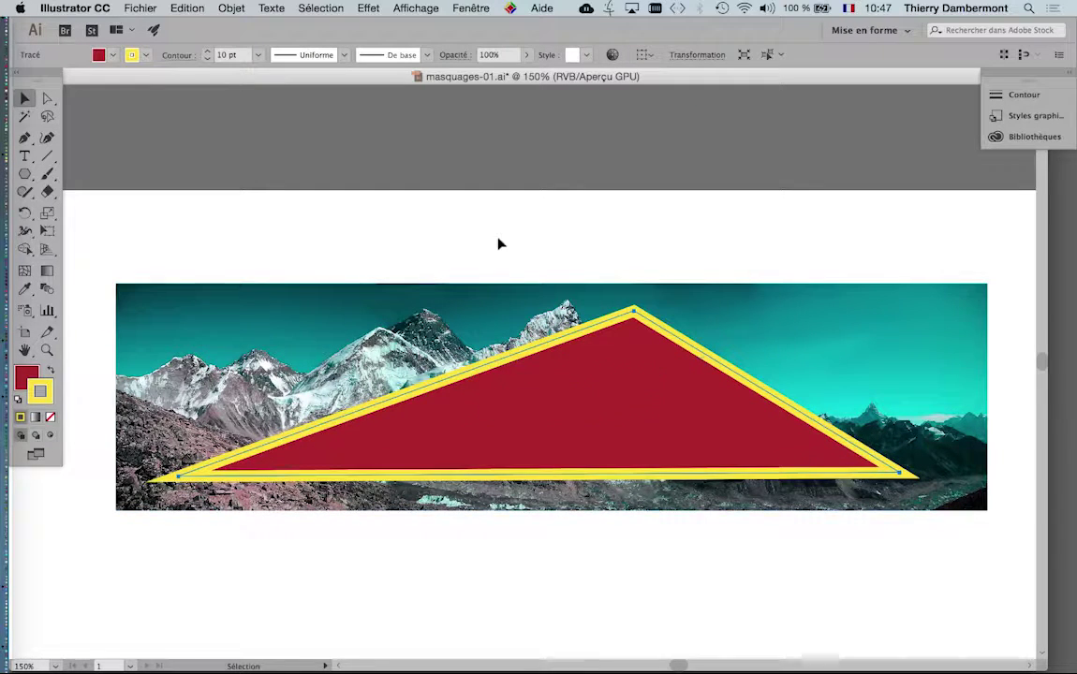